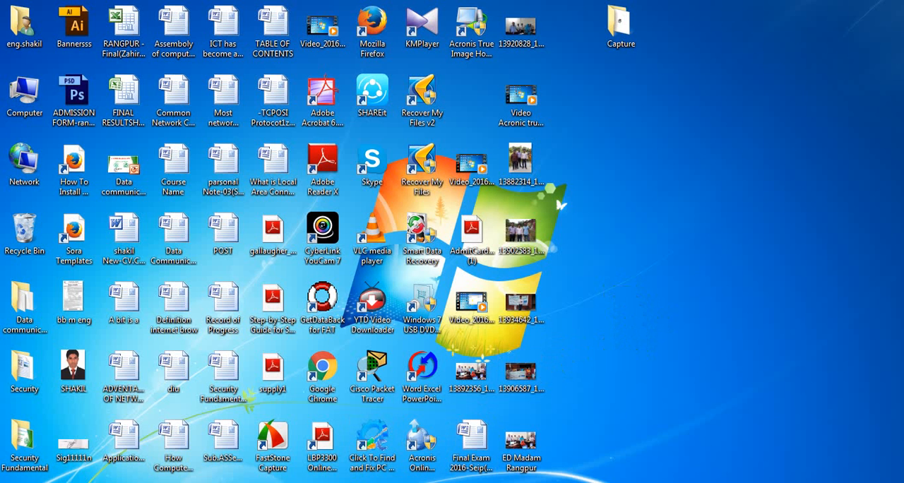
# Step: Close the running Computer Management window
pyautogui.rightClick(316, 482)
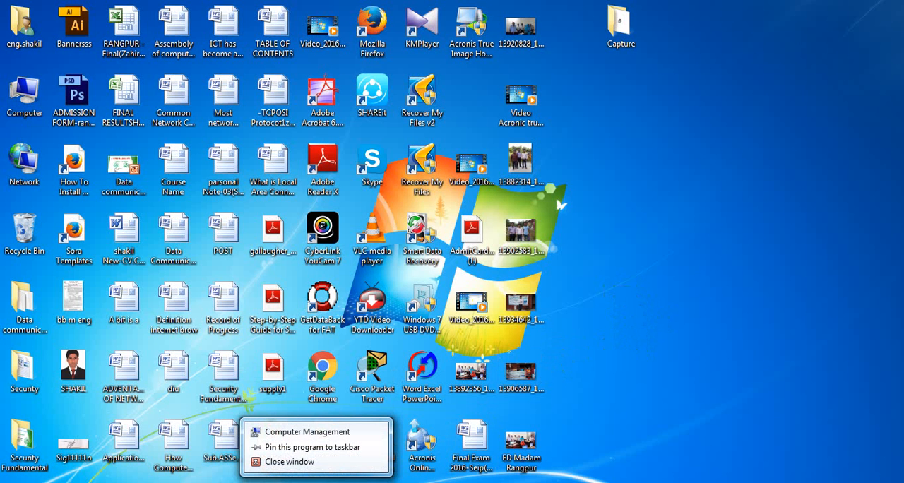
pyautogui.click(325, 465)
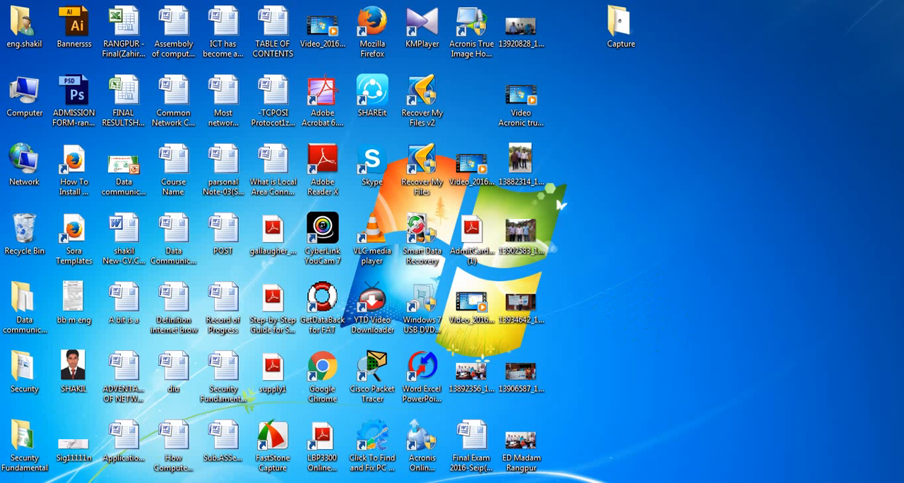
pyautogui.rightClick(586, 216)
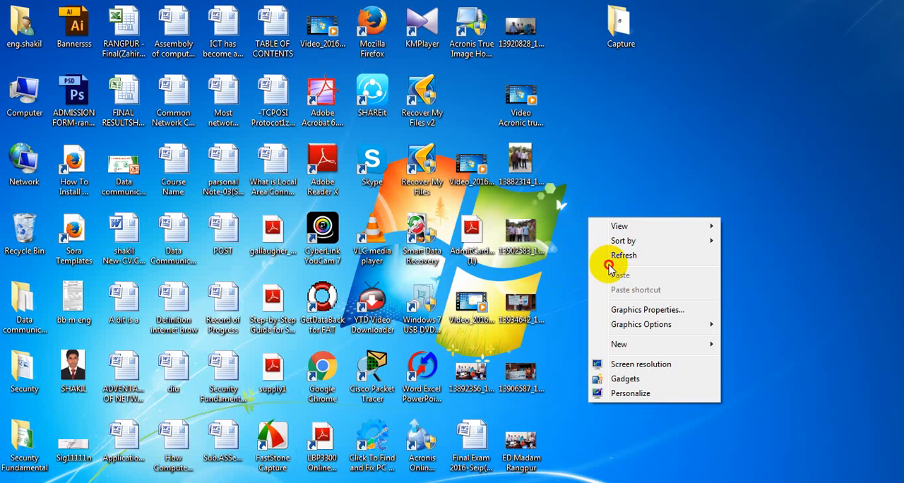
pyautogui.click(617, 258)
pyautogui.rightClick(601, 207)
pyautogui.click(630, 246)
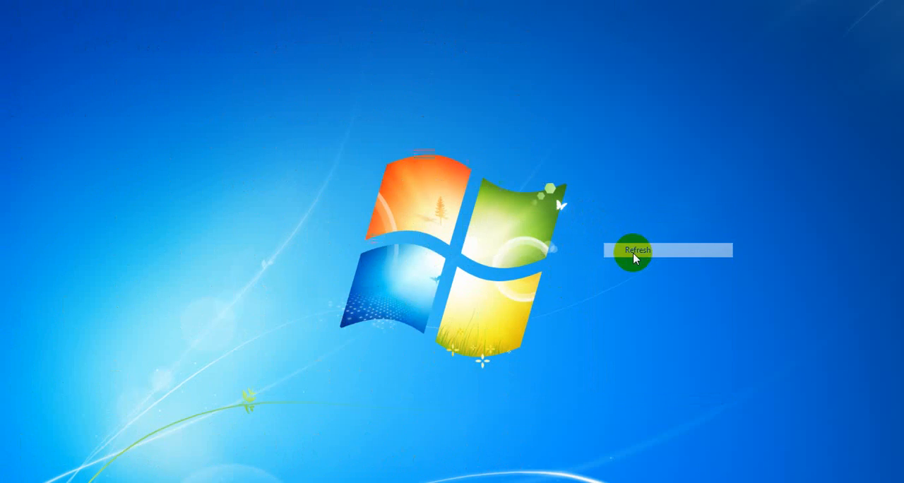
pyautogui.click(629, 230)
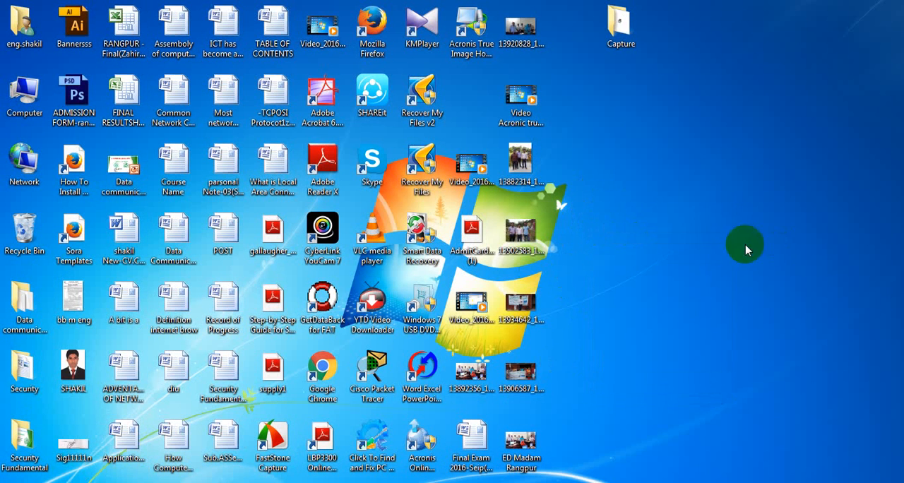
pyautogui.rightClick(656, 189)
pyautogui.click(679, 226)
pyautogui.rightClick(642, 190)
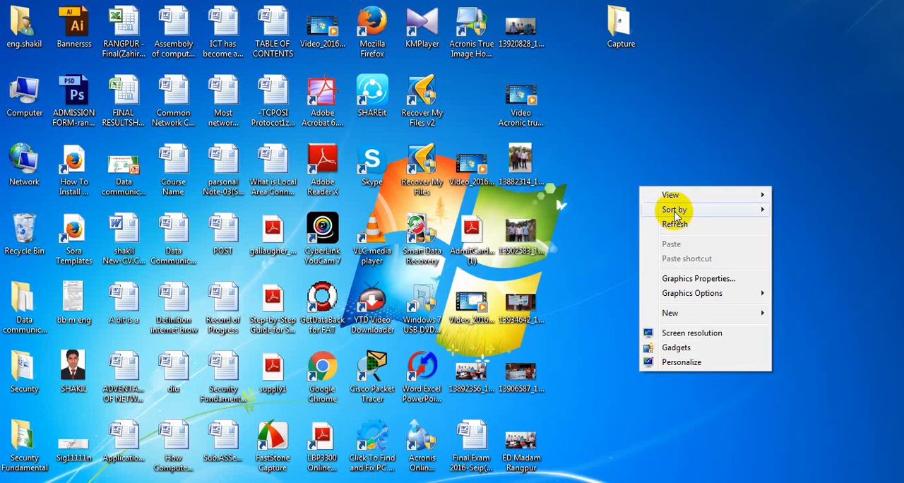
pyautogui.click(680, 227)
pyautogui.rightClick(662, 196)
pyautogui.click(691, 233)
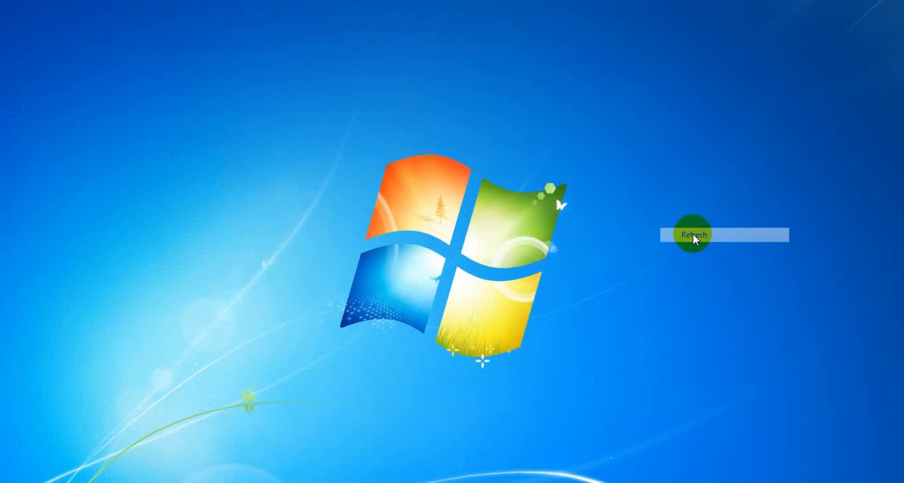
pyautogui.rightClick(656, 213)
pyautogui.click(704, 251)
pyautogui.rightClick(640, 211)
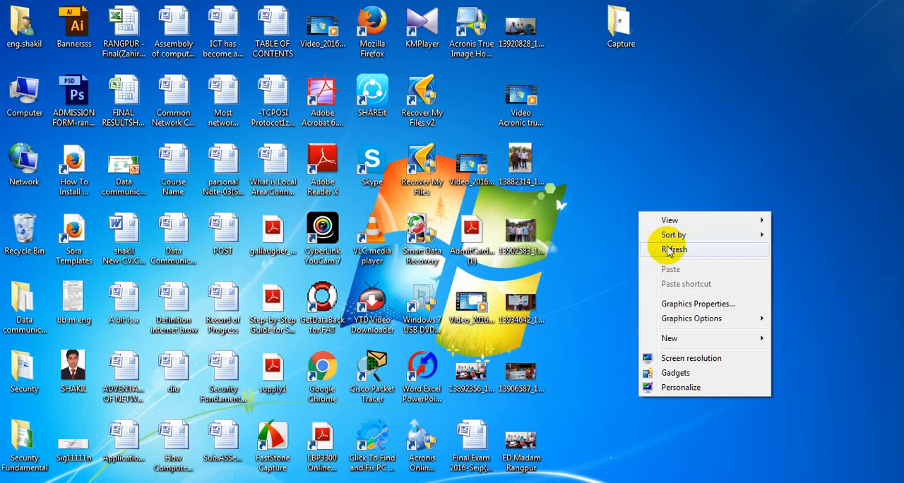
pyautogui.click(669, 249)
pyautogui.rightClick(642, 216)
pyautogui.click(673, 247)
pyautogui.rightClick(650, 232)
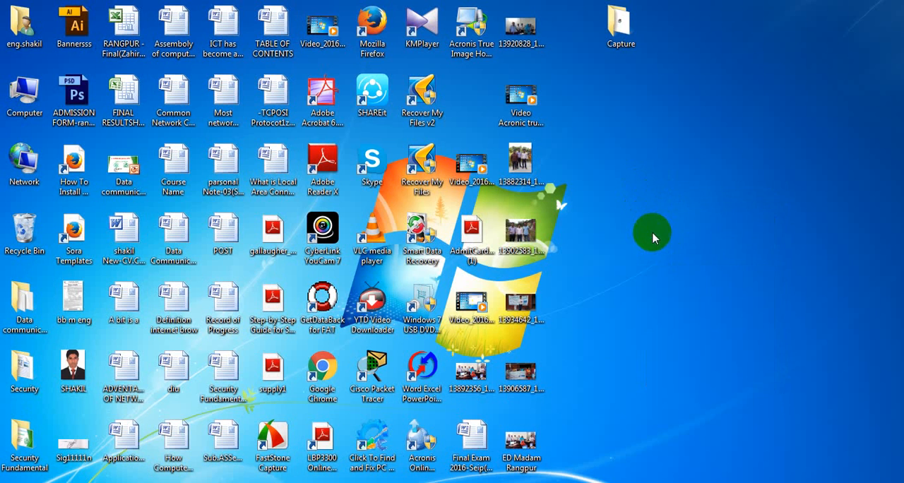
pyautogui.click(672, 265)
pyautogui.rightClick(609, 207)
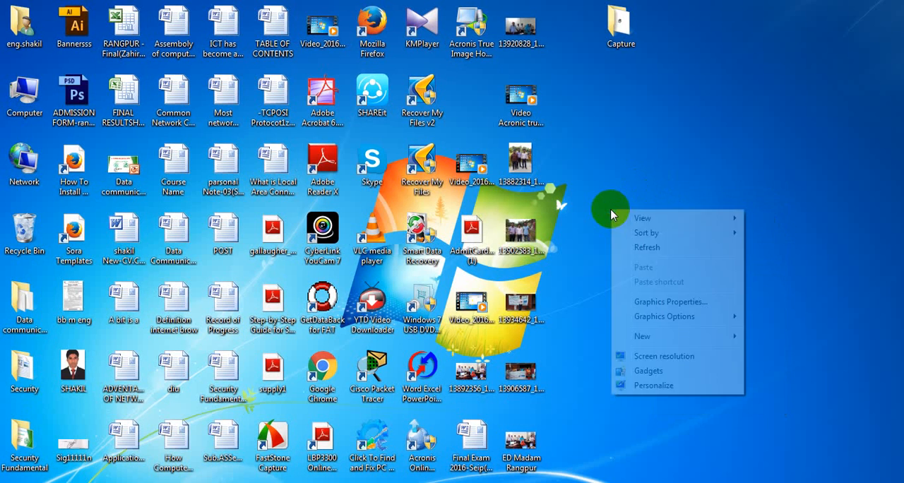
pyautogui.click(656, 248)
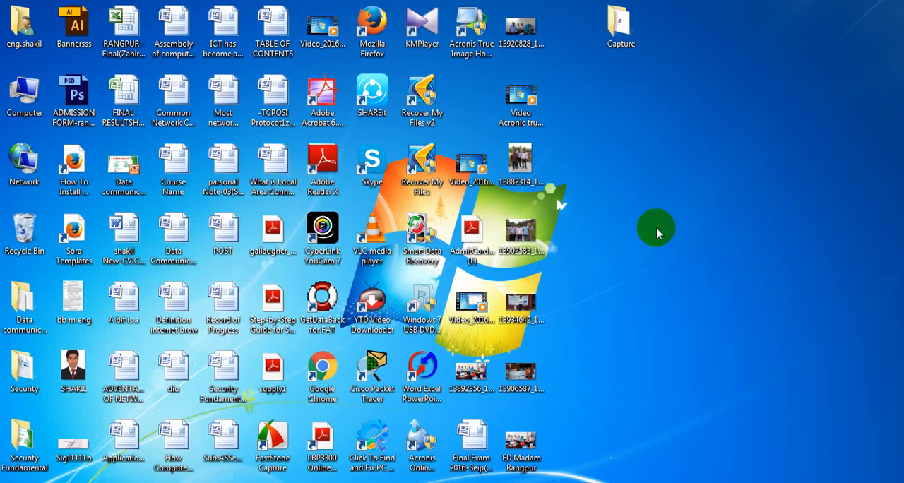
pyautogui.rightClick(638, 219)
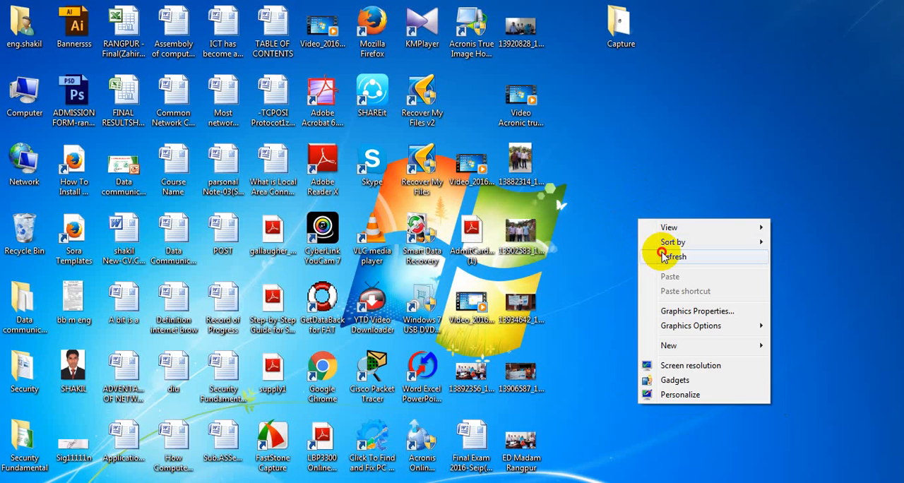
pyautogui.click(662, 258)
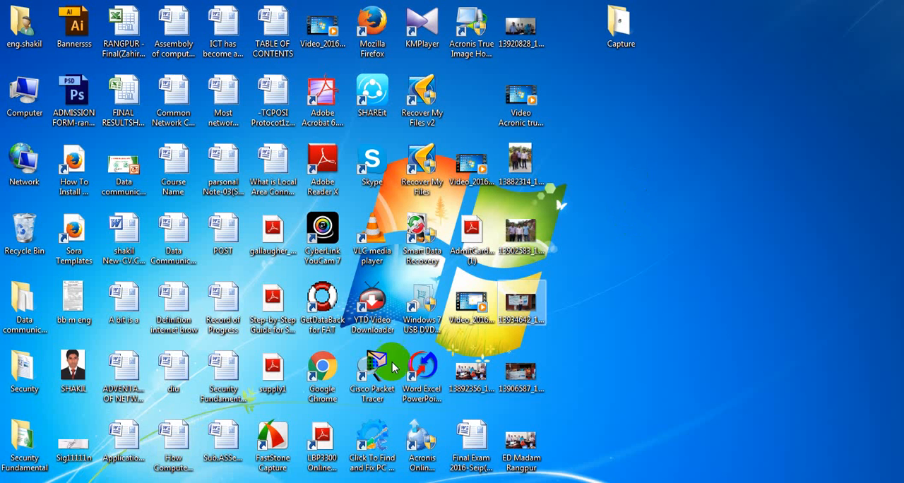
pyautogui.rightClick(622, 177)
pyautogui.click(633, 216)
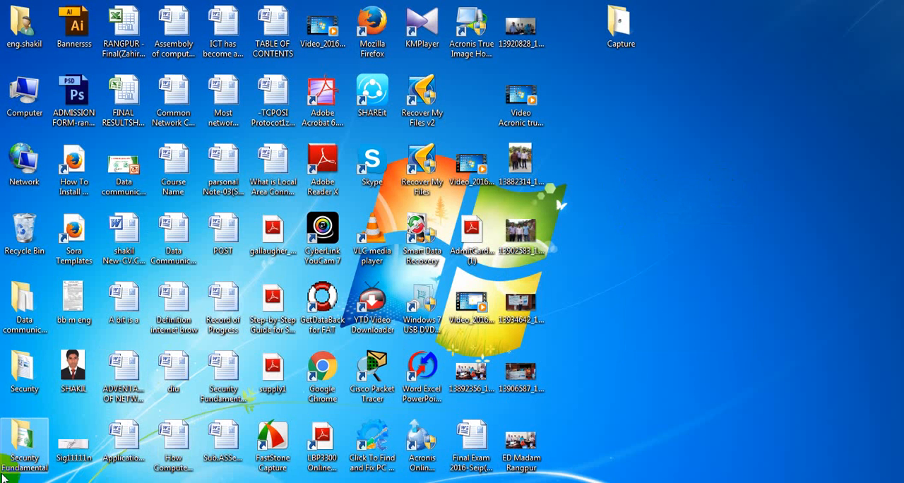
pyautogui.rightClick(622, 182)
pyautogui.click(651, 216)
pyautogui.rightClick(647, 202)
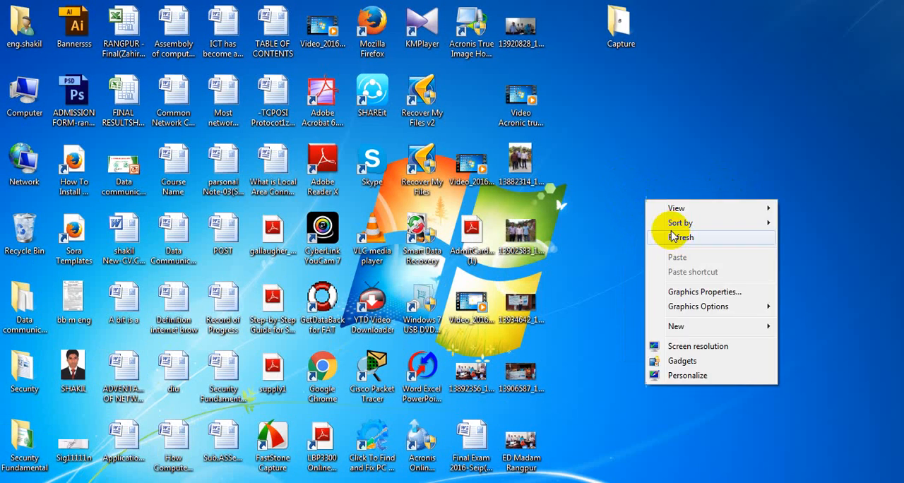
pyautogui.click(672, 238)
pyautogui.rightClick(672, 206)
pyautogui.click(703, 252)
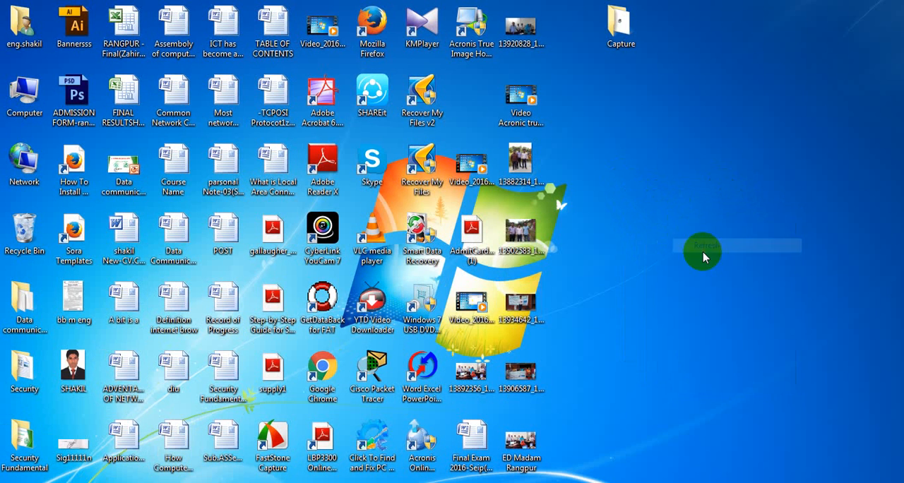
pyautogui.rightClick(676, 211)
pyautogui.click(699, 253)
pyautogui.rightClick(617, 183)
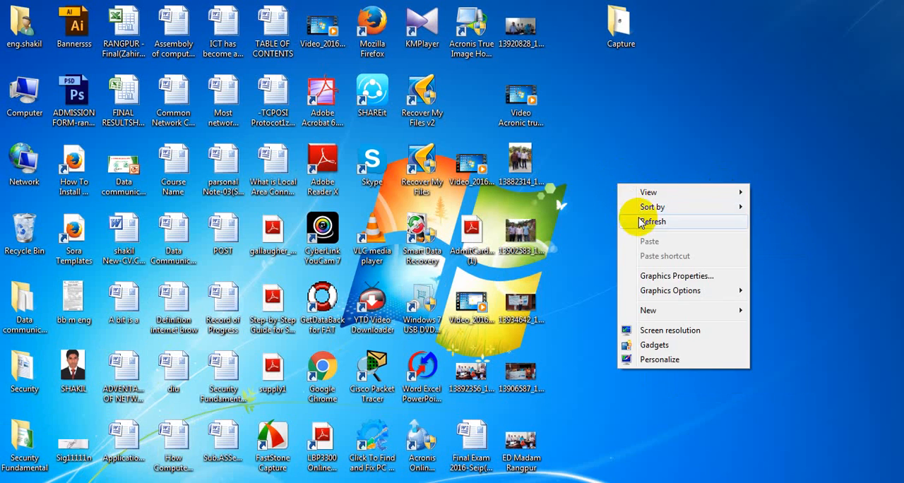
pyautogui.click(640, 222)
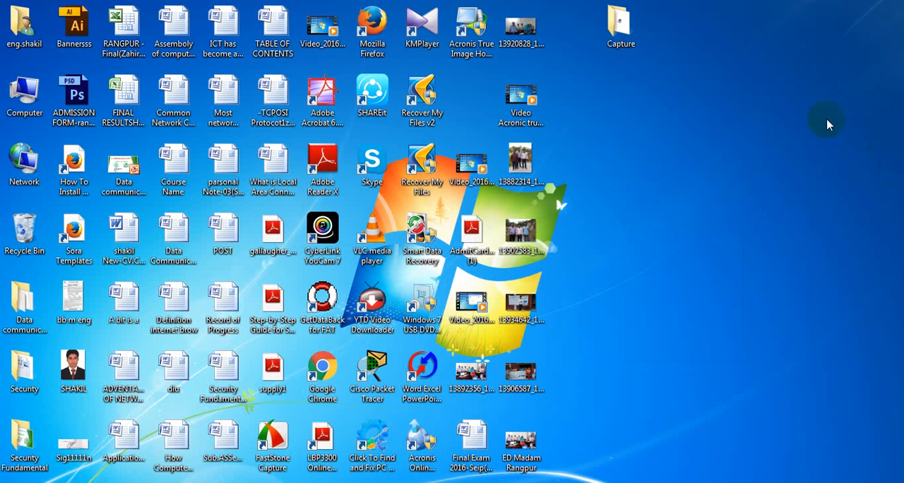
pyautogui.rightClick(660, 154)
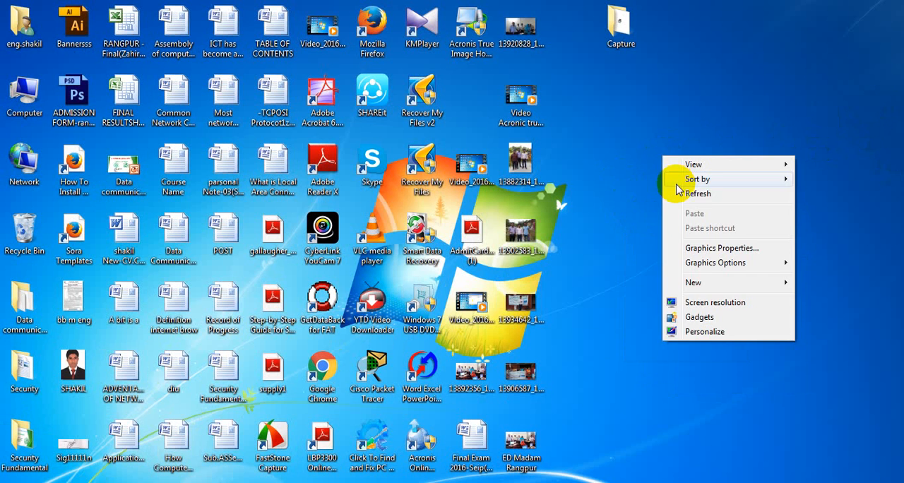
pyautogui.click(660, 189)
pyautogui.rightClick(648, 181)
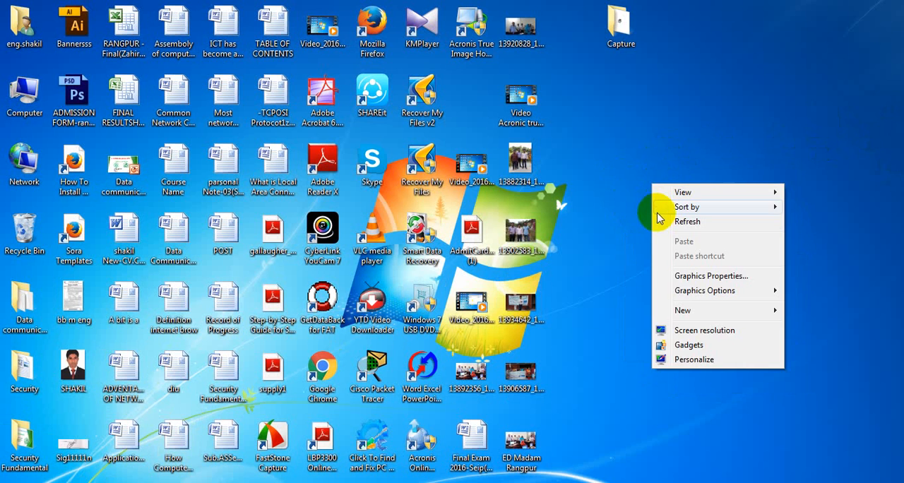
pyautogui.click(656, 212)
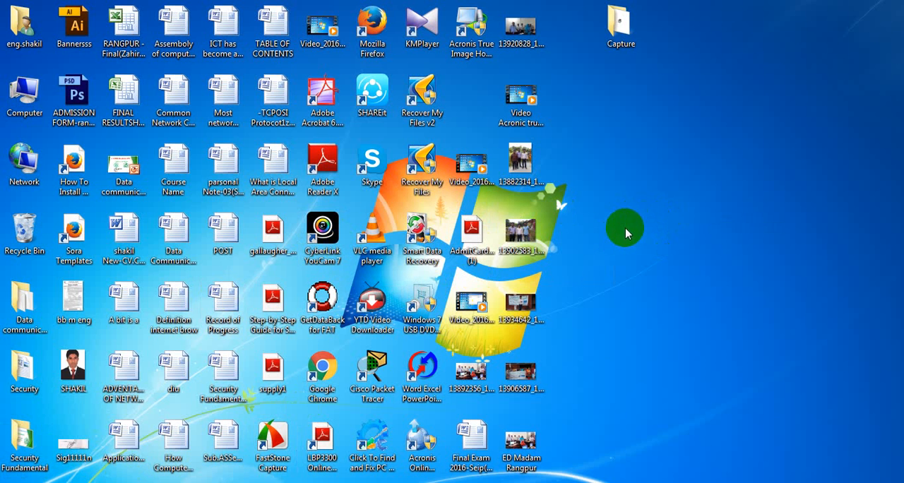
pyautogui.rightClick(681, 173)
pyautogui.click(710, 211)
pyautogui.click(16, 482)
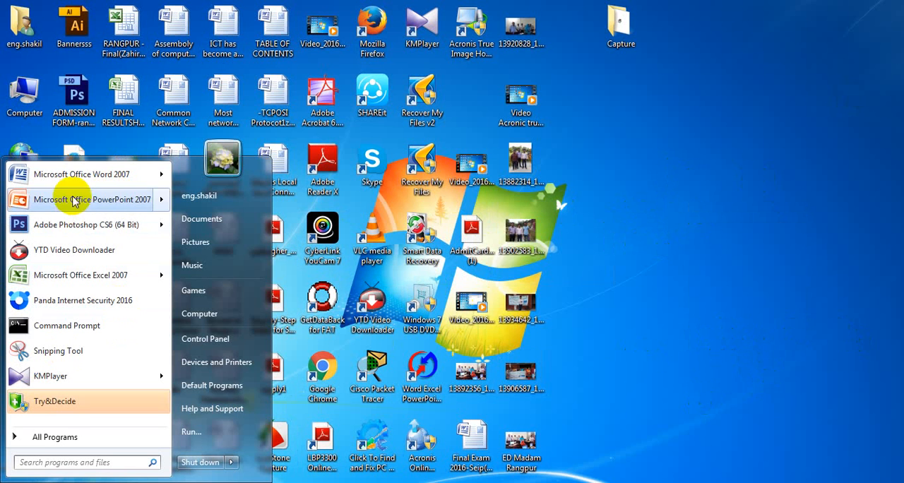
pyautogui.click(51, 438)
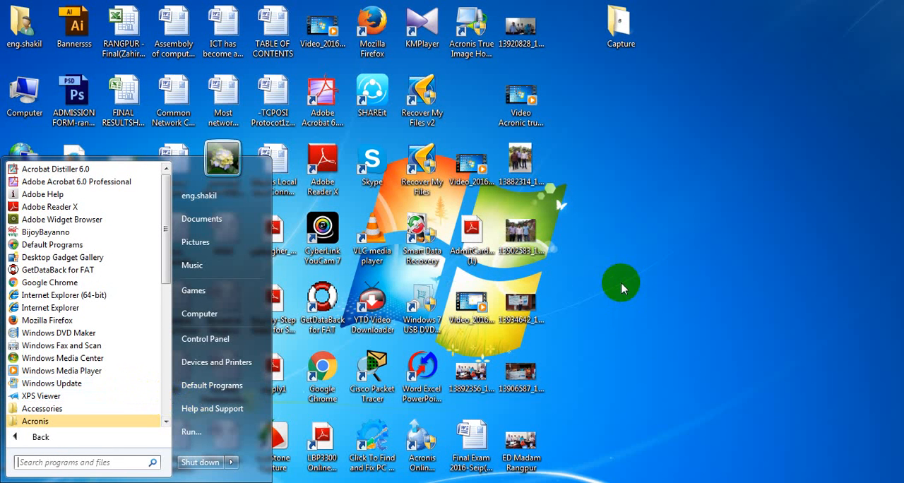
pyautogui.click(671, 196)
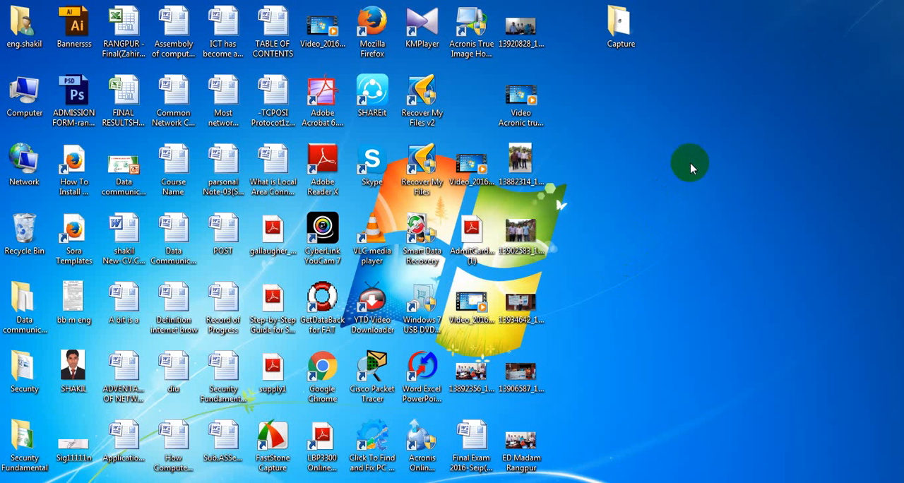
pyautogui.rightClick(691, 166)
pyautogui.click(725, 201)
pyautogui.rightClick(689, 248)
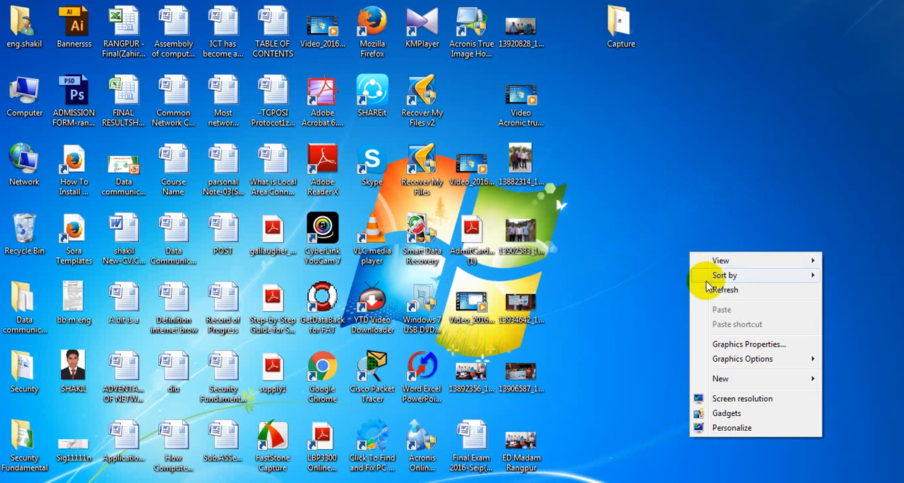
pyautogui.click(707, 290)
pyautogui.click(18, 482)
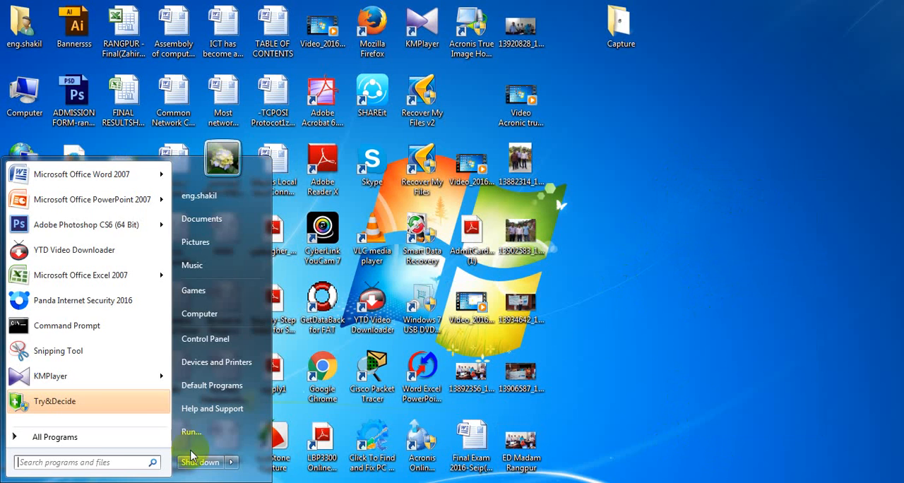
pyautogui.click(727, 246)
pyautogui.click(698, 233)
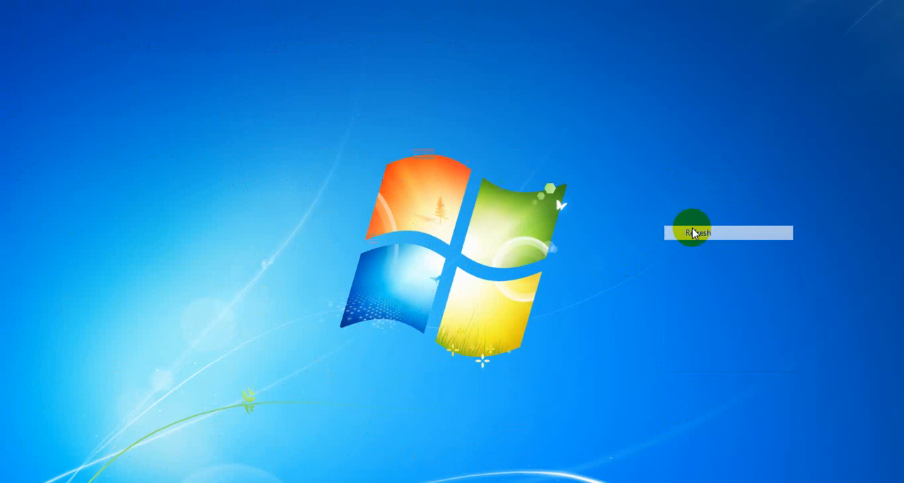
pyautogui.rightClick(633, 174)
pyautogui.click(644, 211)
pyautogui.rightClick(643, 210)
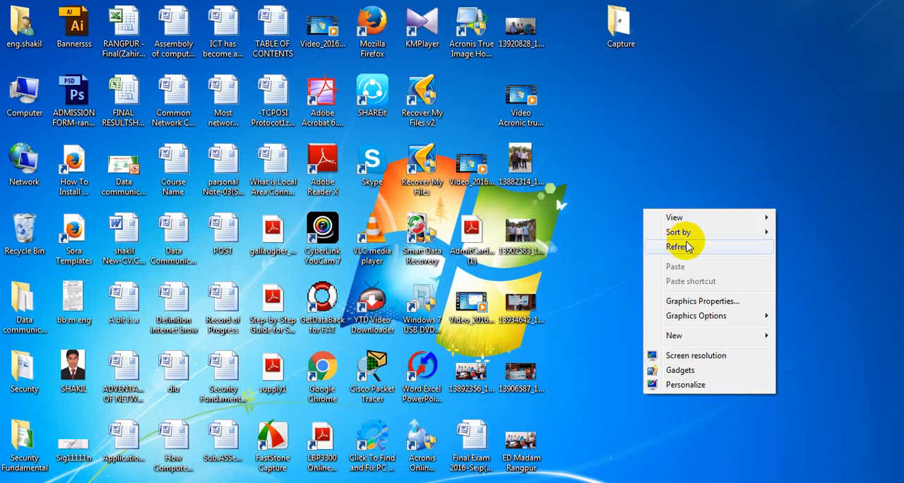
pyautogui.click(682, 239)
# Step: Open the Computer window and bring up the Format dialog for Removable Disk (H:)
pyautogui.doubleClick(22, 90)
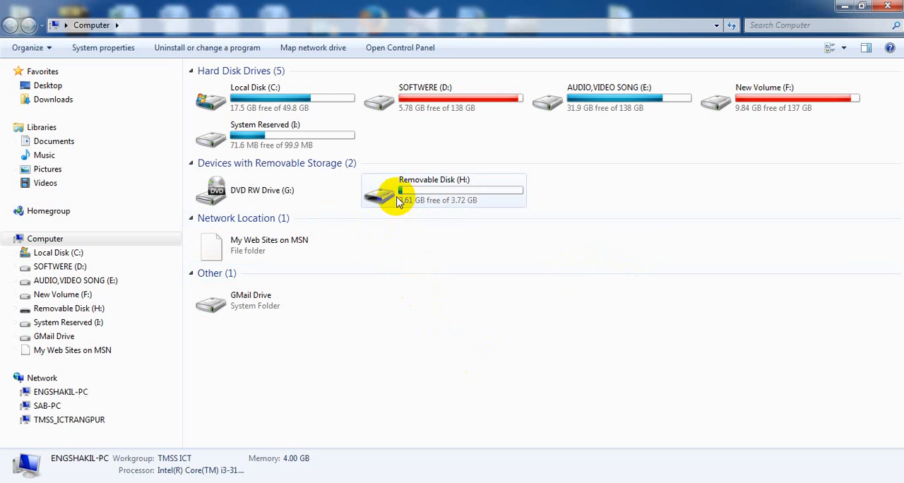
pyautogui.rightClick(398, 201)
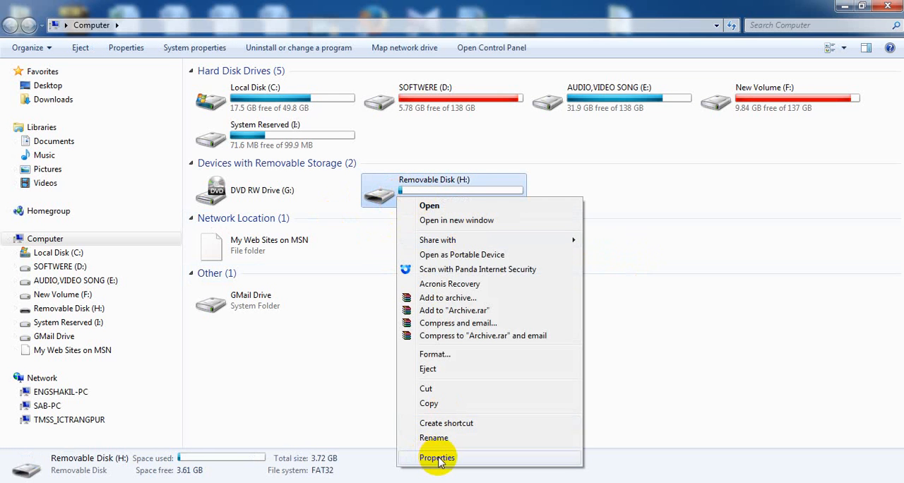
pyautogui.click(622, 300)
pyautogui.rightClick(403, 190)
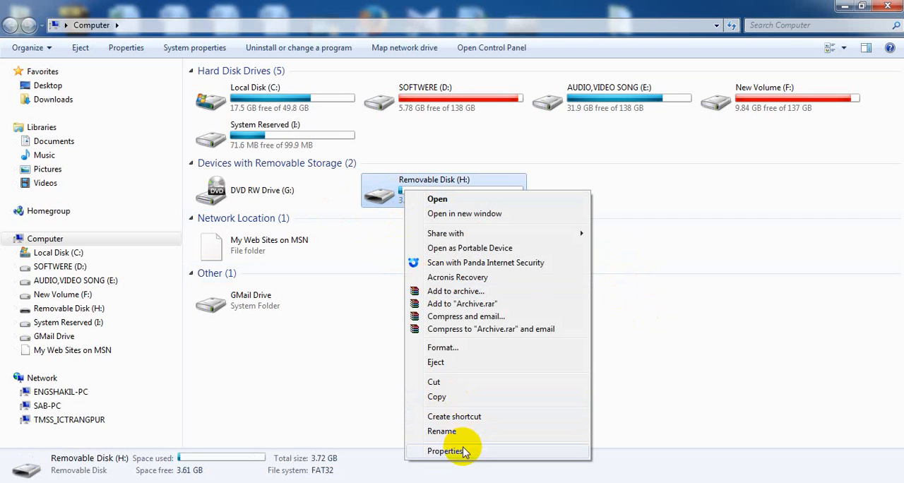
pyautogui.click(485, 353)
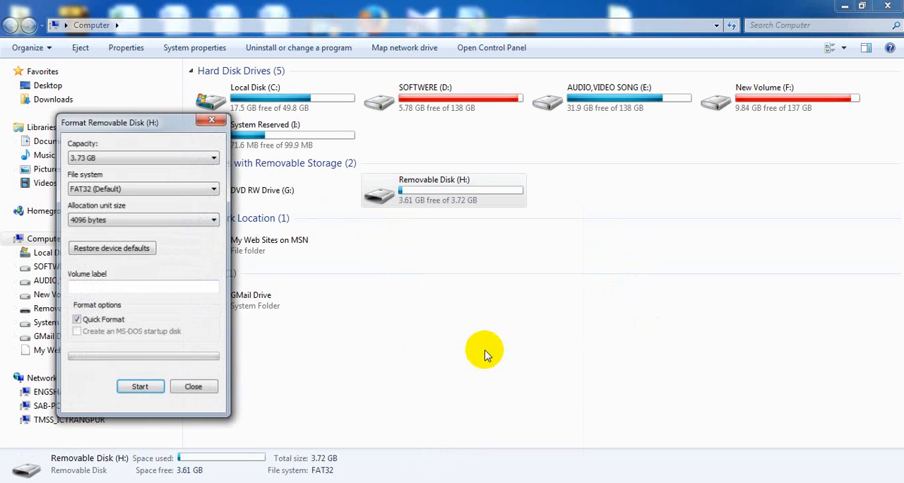
# Step: Examine the file systems offered in the Format dialog for Removable Disk (H:) and choose FAT32 (Default)
pyautogui.moveTo(118, 123); pyautogui.dragTo(325, 99)
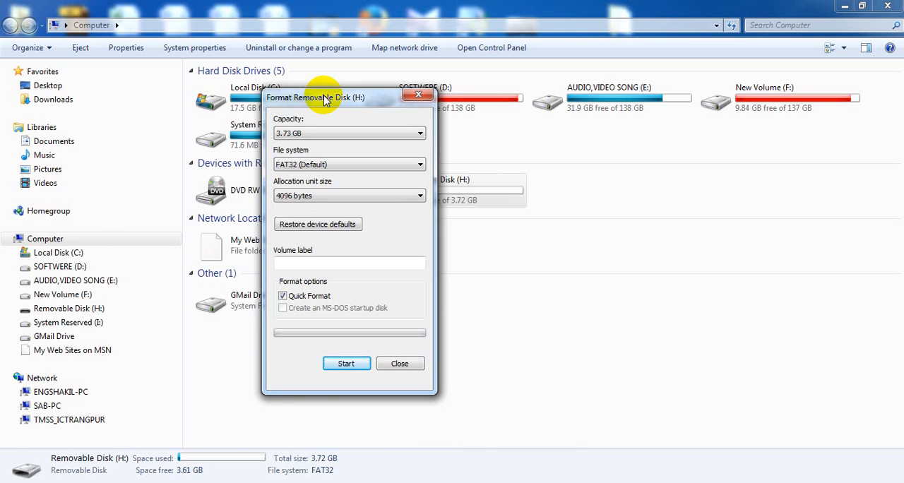
pyautogui.moveTo(325, 98); pyautogui.dragTo(392, 101)
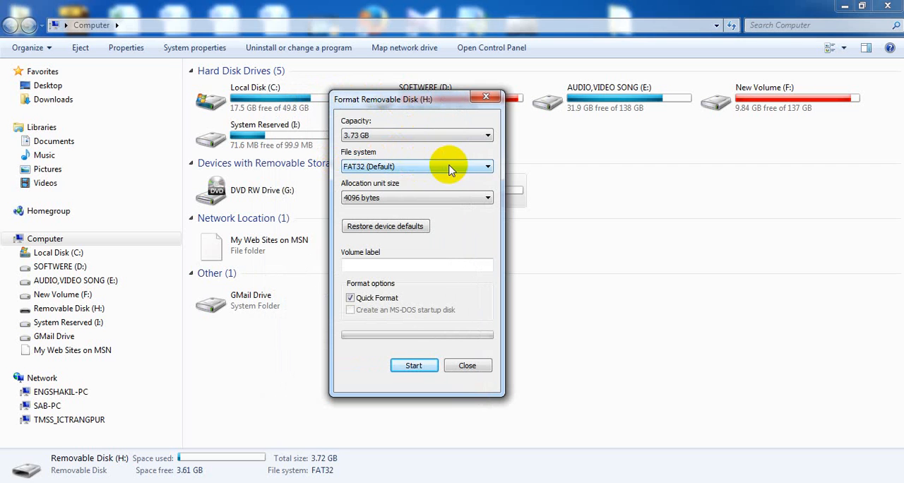
pyautogui.click(488, 168)
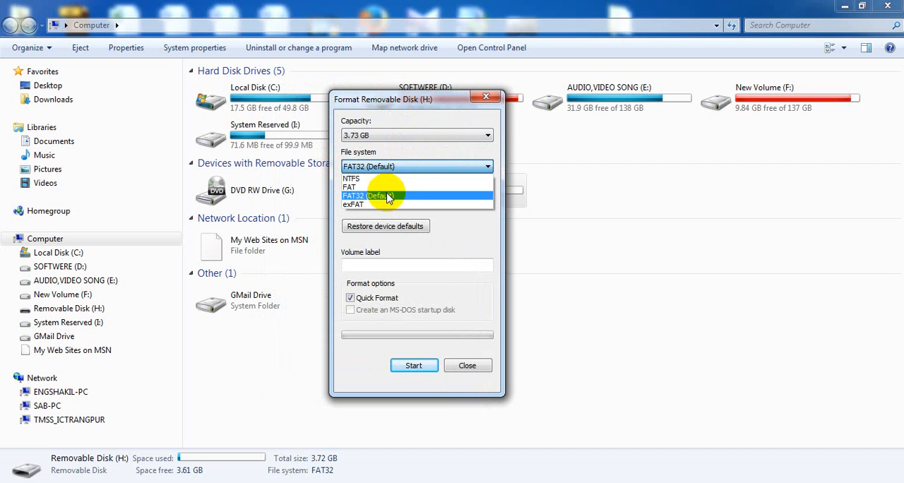
pyautogui.click(397, 102)
pyautogui.moveTo(396, 102); pyautogui.dragTo(429, 92)
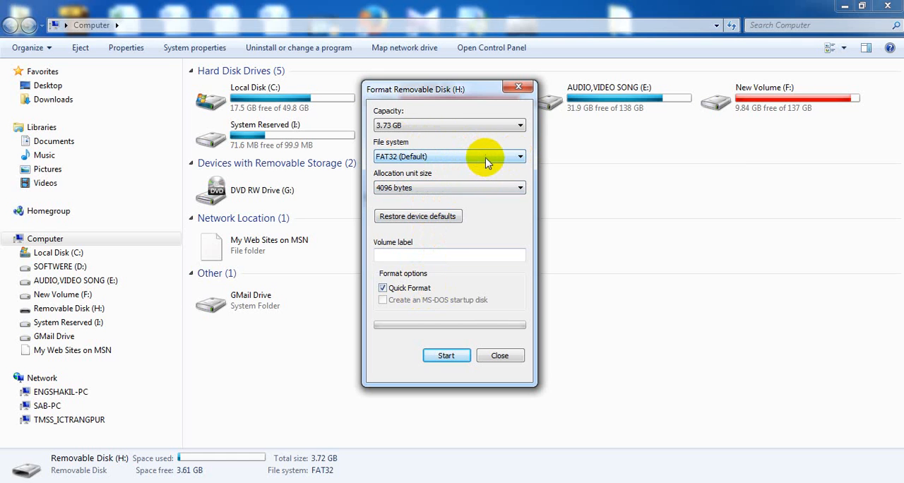
pyautogui.click(520, 157)
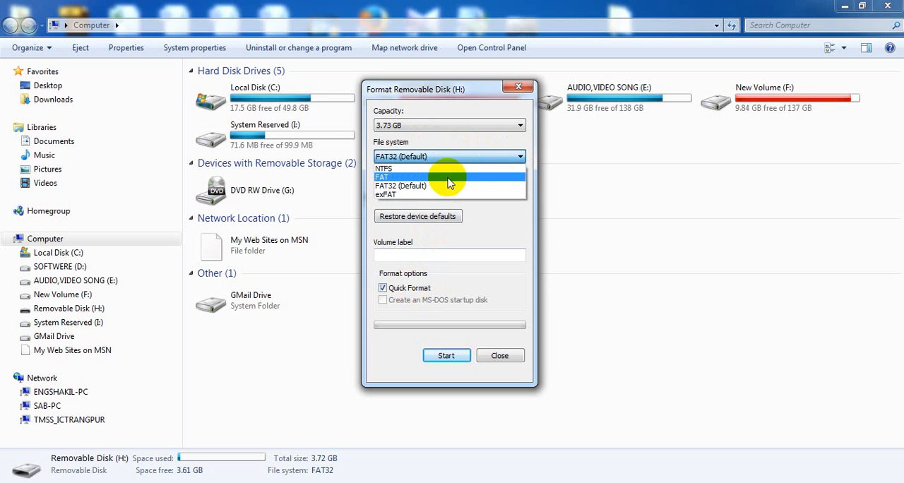
pyautogui.click(424, 186)
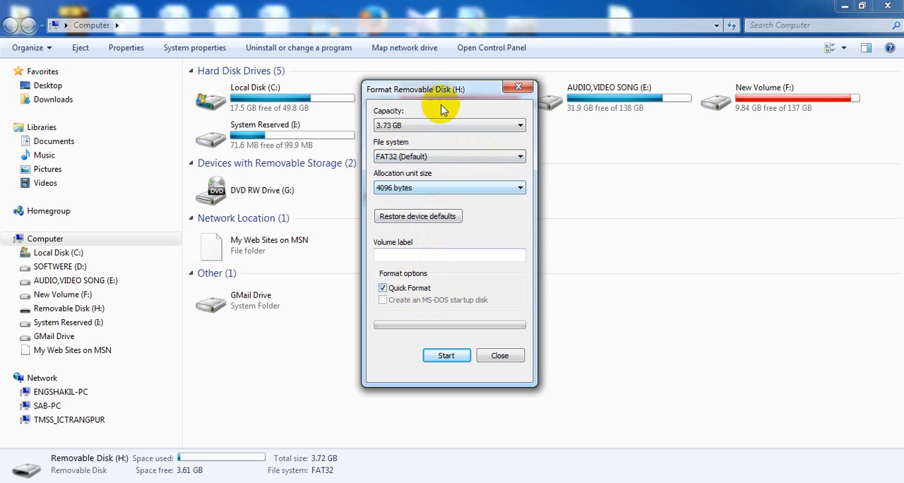
pyautogui.moveTo(441, 95); pyautogui.dragTo(499, 93)
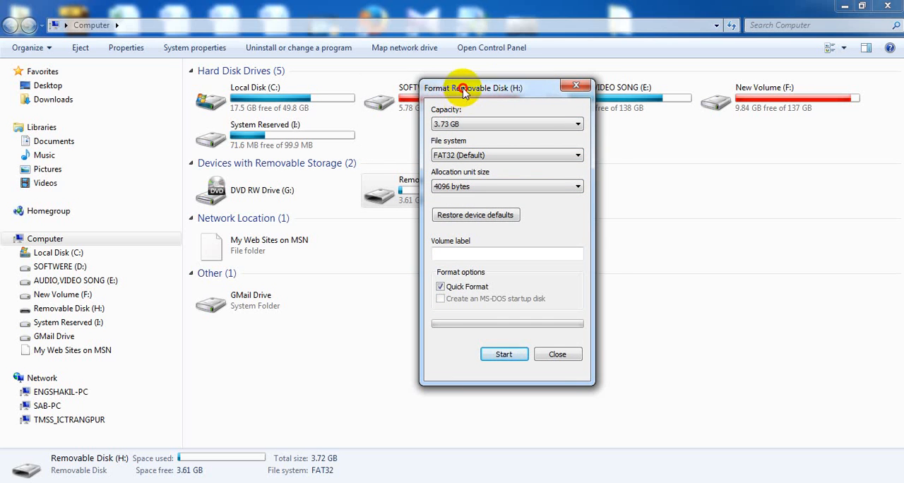
pyautogui.moveTo(490, 89); pyautogui.dragTo(508, 86)
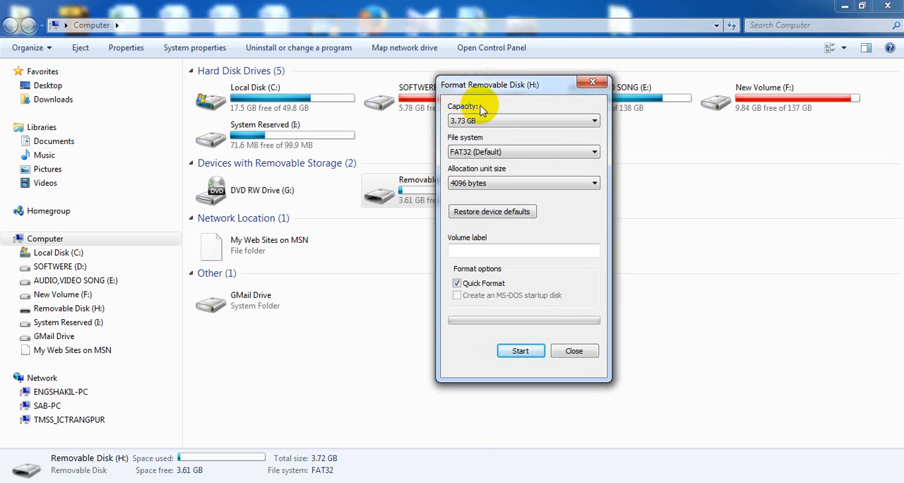
pyautogui.moveTo(496, 85); pyautogui.dragTo(501, 83)
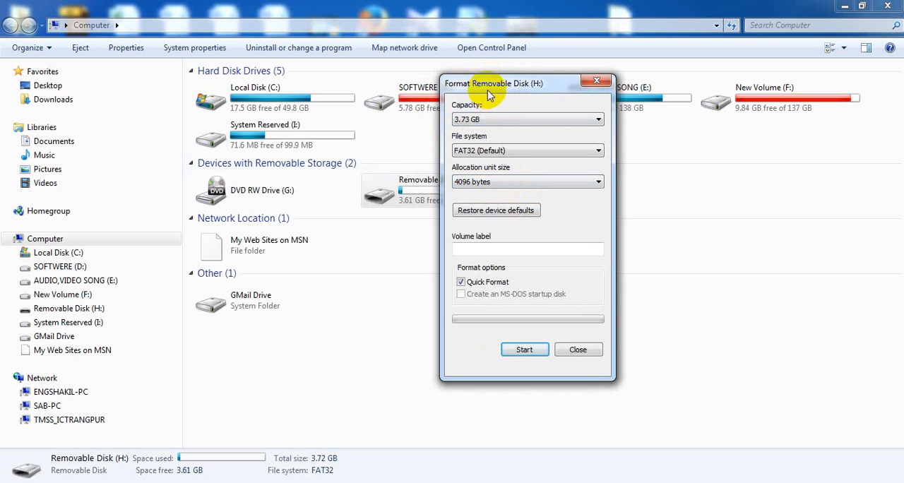
pyautogui.moveTo(488, 94); pyautogui.dragTo(460, 100)
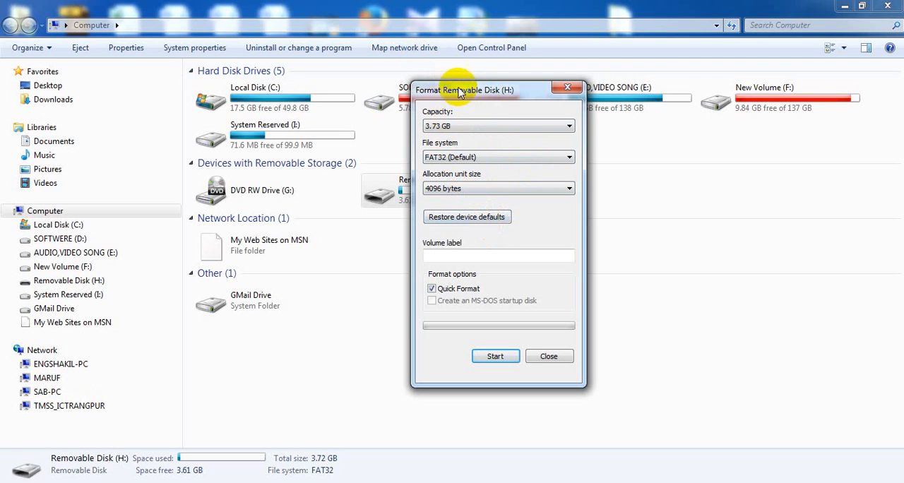
pyautogui.moveTo(456, 95); pyautogui.dragTo(489, 91)
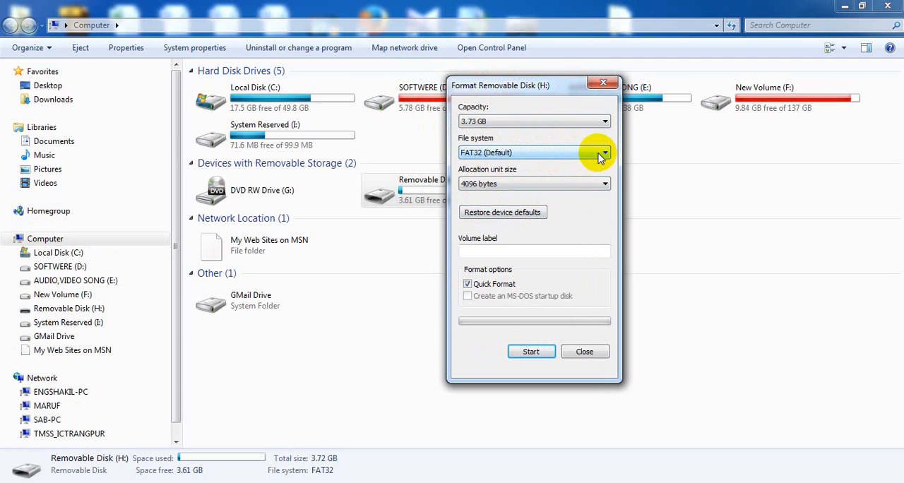
pyautogui.moveTo(544, 88); pyautogui.dragTo(515, 91)
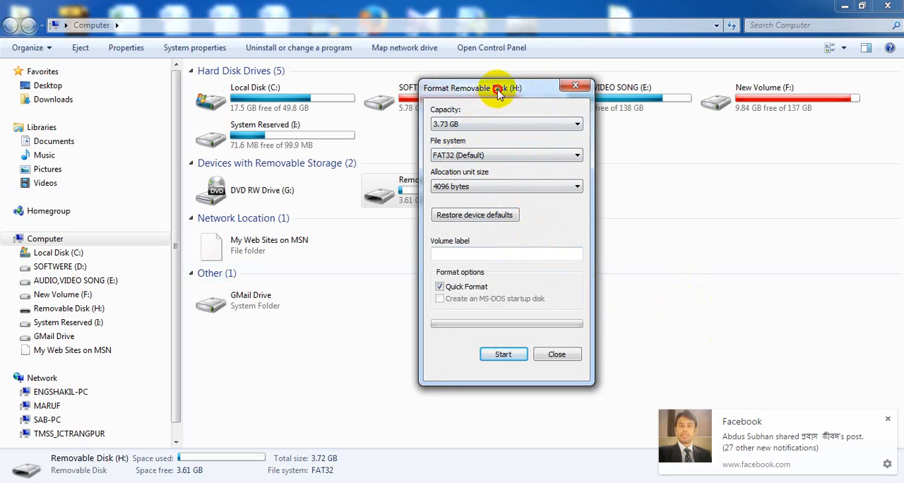
pyautogui.moveTo(490, 86); pyautogui.dragTo(520, 95)
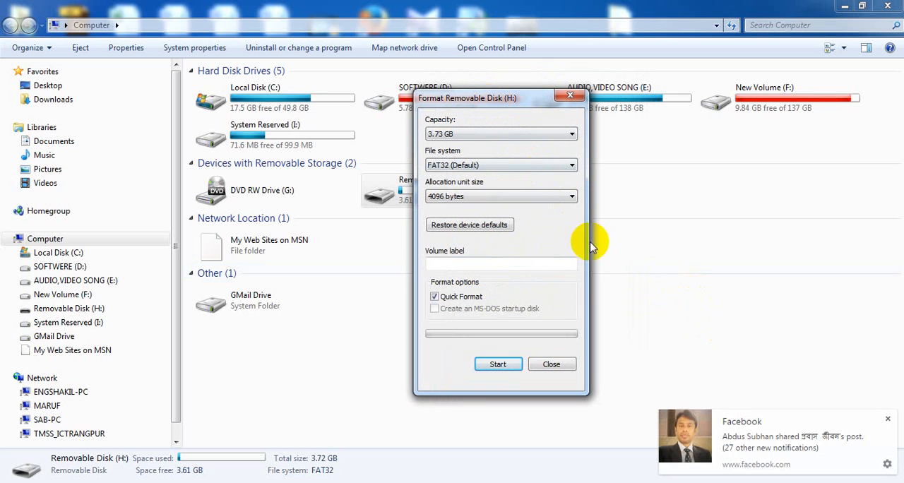
# Step: Set the file system for Removable Disk (H:) to NTFS in the Format dialog
pyautogui.click(573, 166)
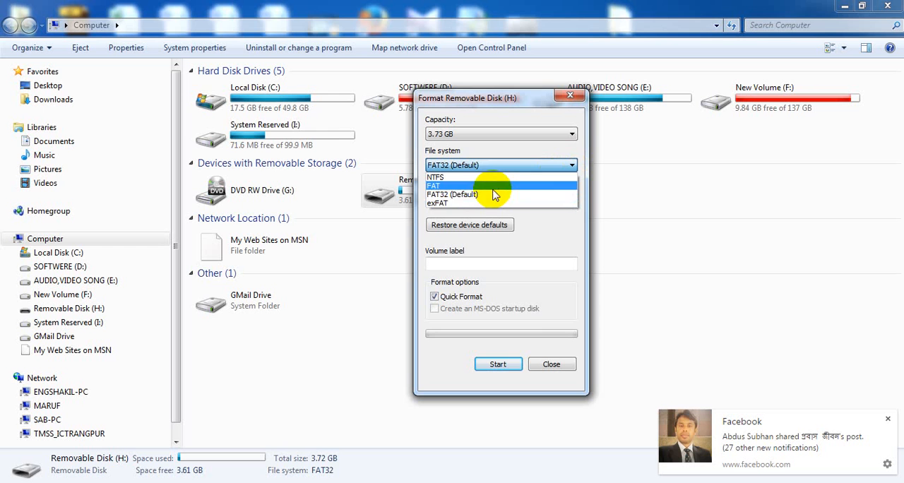
pyautogui.click(495, 195)
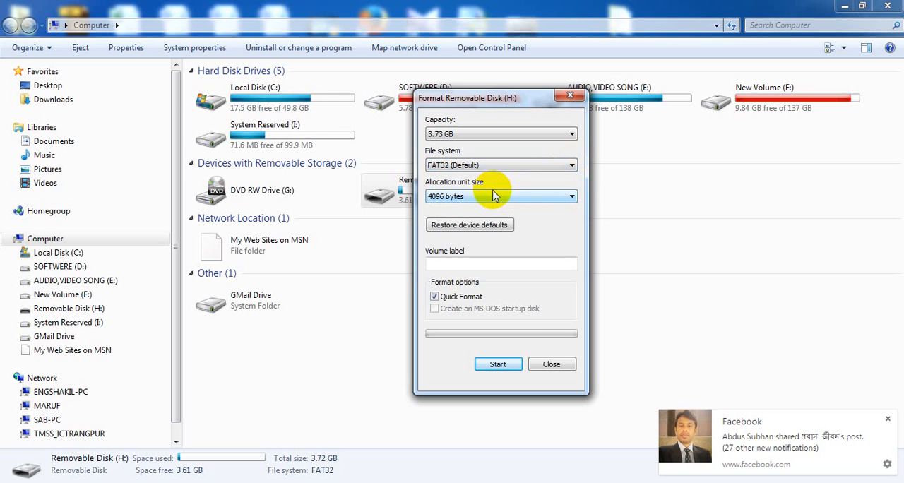
pyautogui.click(573, 168)
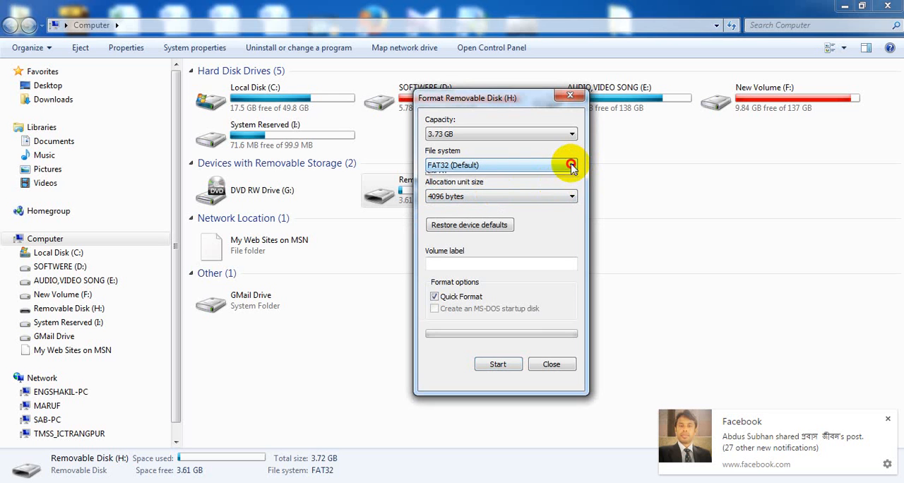
pyautogui.click(503, 178)
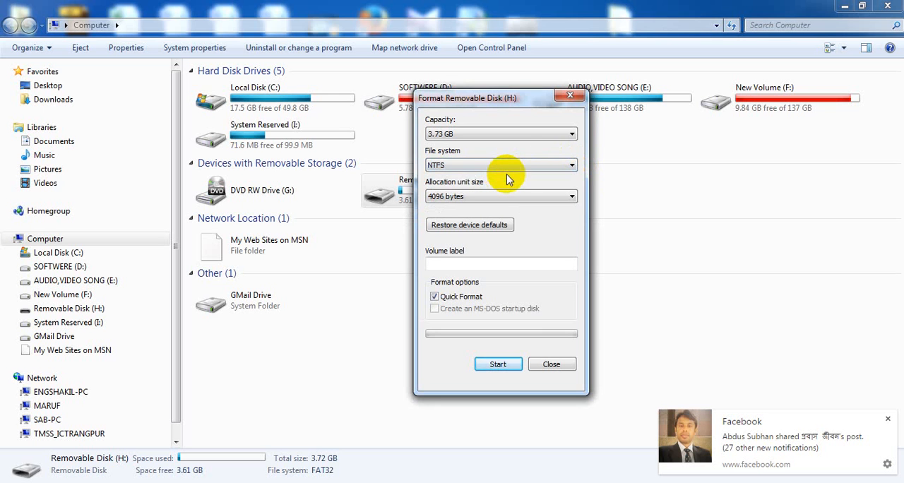
pyautogui.moveTo(488, 105); pyautogui.dragTo(464, 105)
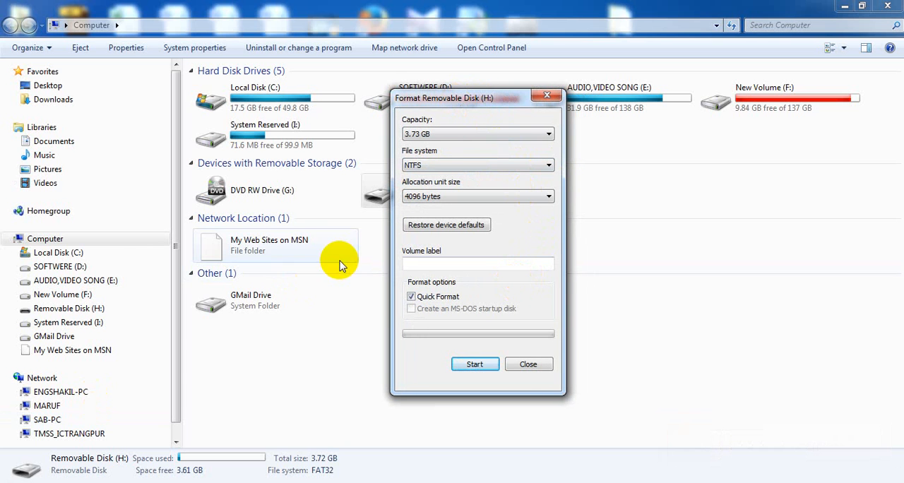
pyautogui.press('super')
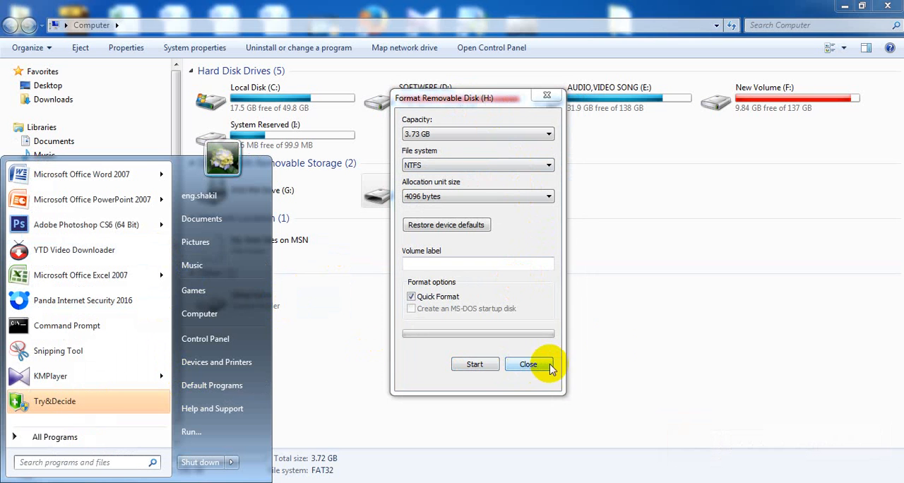
pyautogui.click(654, 302)
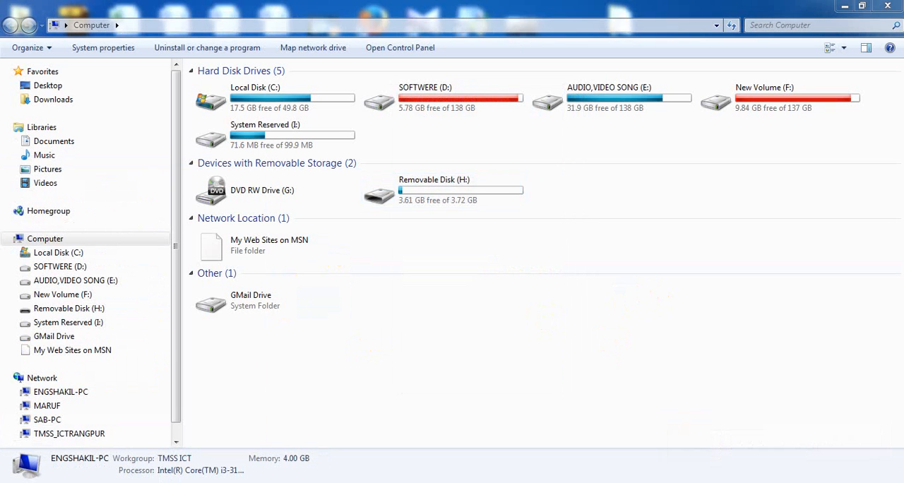
pyautogui.click(238, 452)
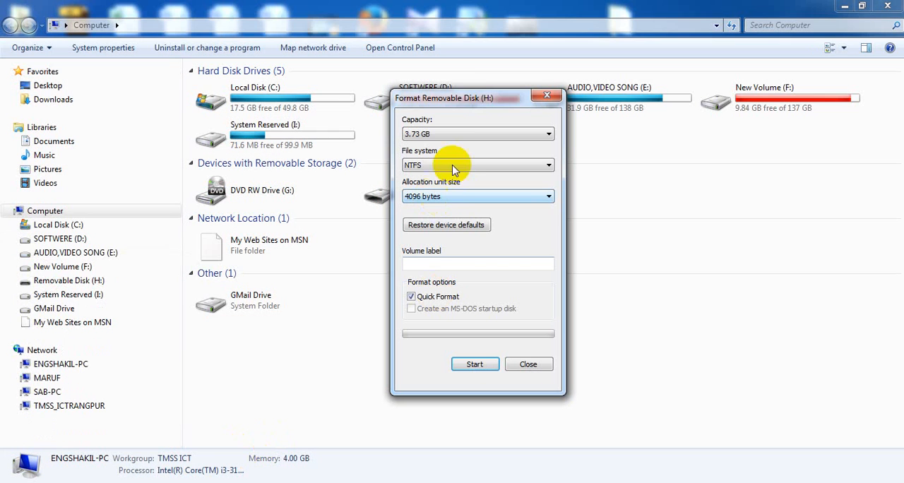
# Step: Set the file system to FAT32 (Default) and close the Format dialog without formatting the disk
pyautogui.moveTo(470, 97); pyautogui.dragTo(485, 99)
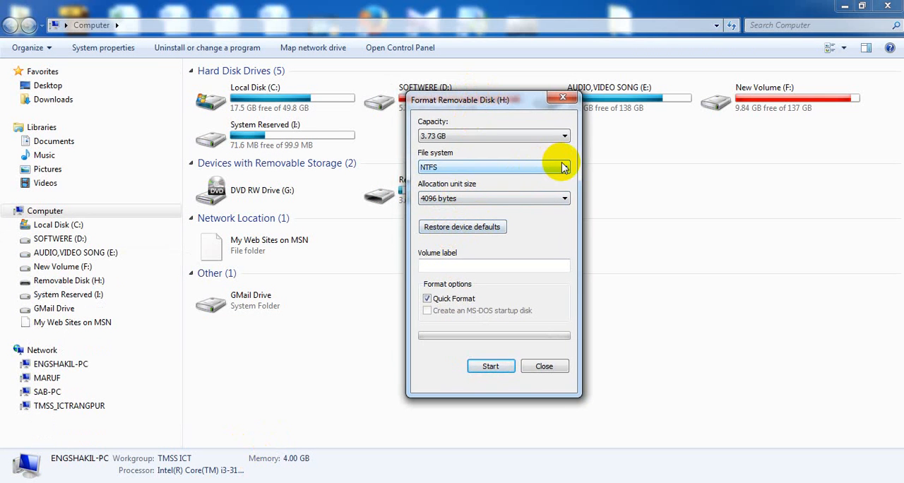
pyautogui.click(562, 167)
pyautogui.click(471, 197)
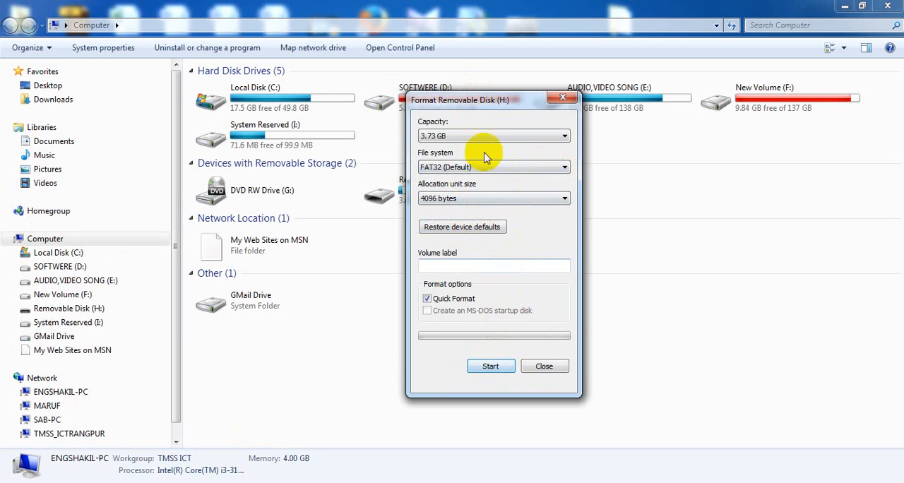
pyautogui.click(544, 367)
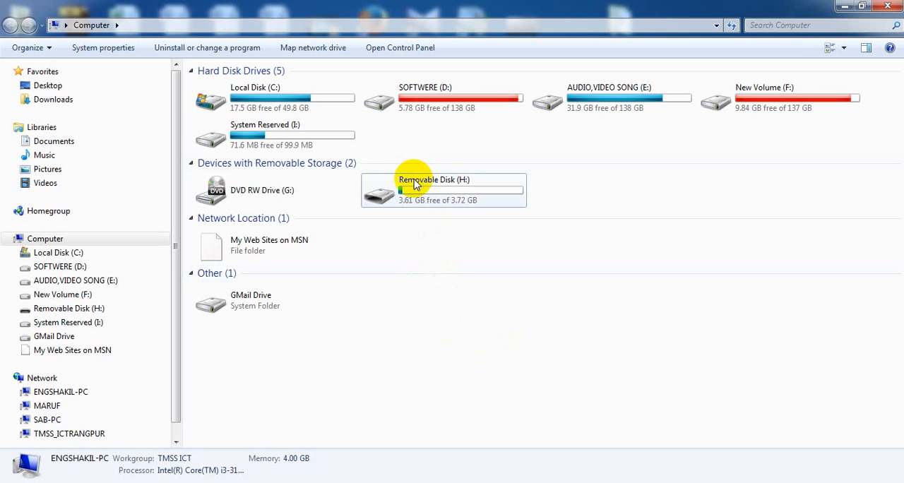
pyautogui.moveTo(415, 184)
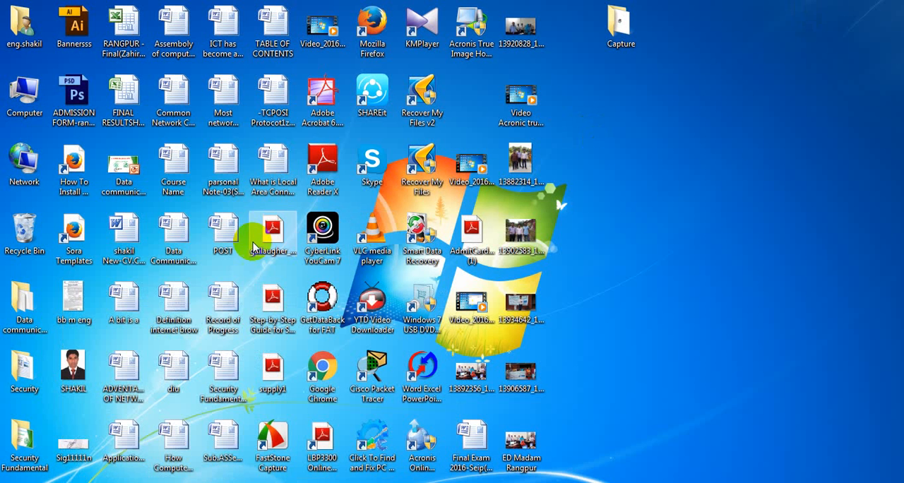
pyautogui.rightClick(674, 183)
pyautogui.click(707, 220)
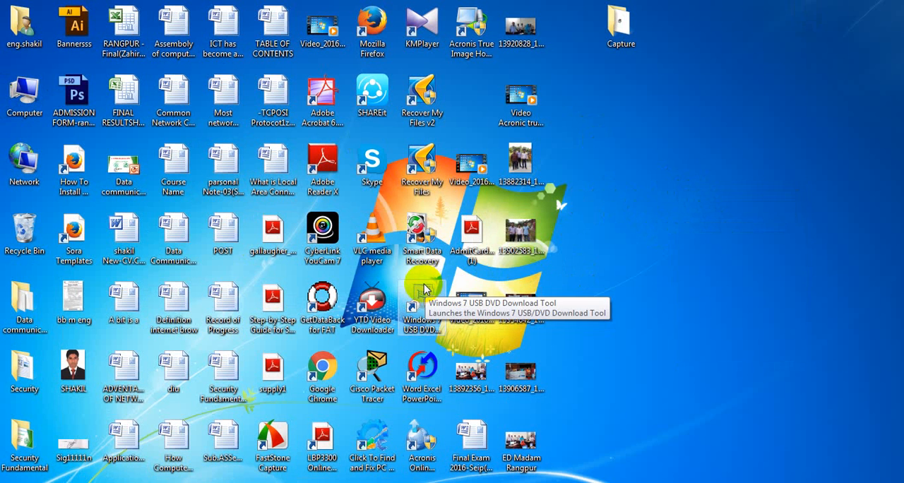
pyautogui.moveTo(424, 290); pyautogui.dragTo(419, 321)
pyautogui.rightClick(629, 196)
pyautogui.click(641, 237)
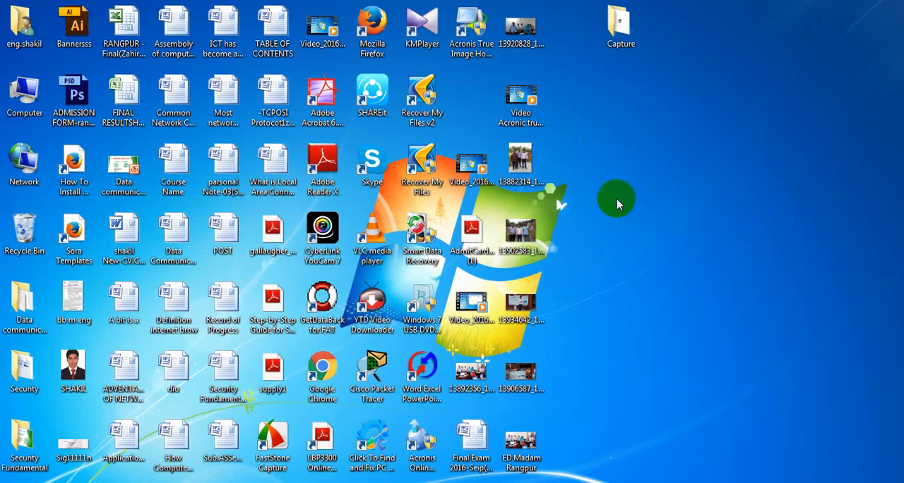
pyautogui.rightClick(617, 204)
pyautogui.click(630, 210)
pyautogui.rightClick(619, 191)
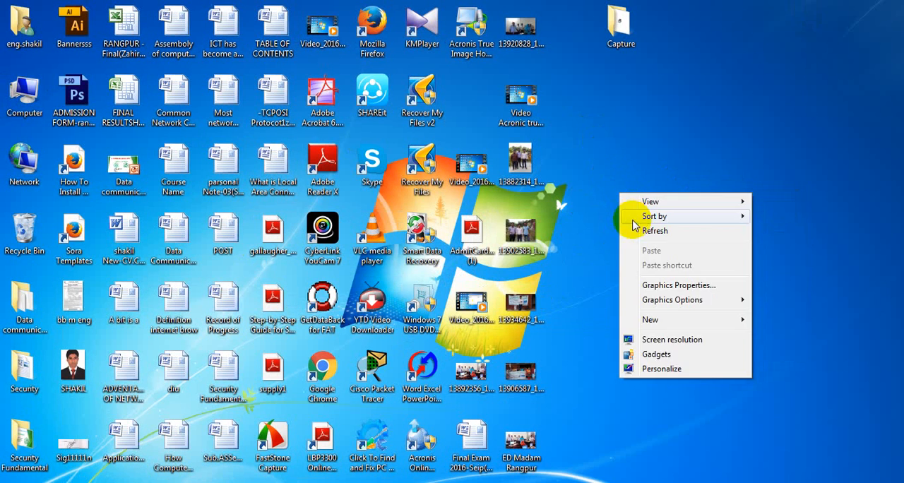
pyautogui.click(633, 228)
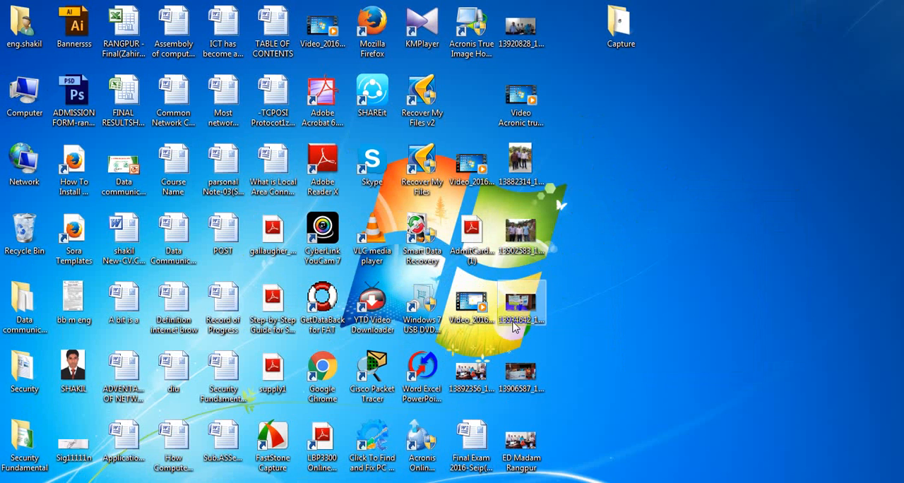
pyautogui.rightClick(606, 186)
pyautogui.click(639, 226)
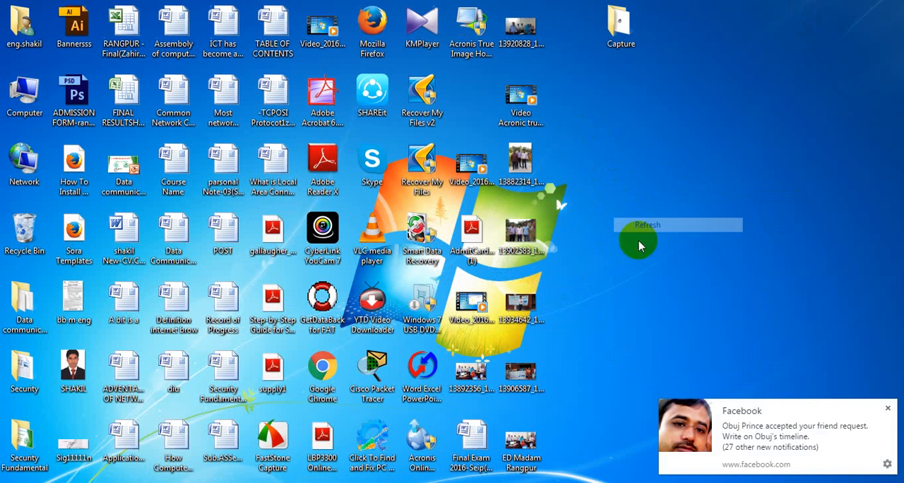
pyautogui.rightClick(640, 164)
pyautogui.click(644, 206)
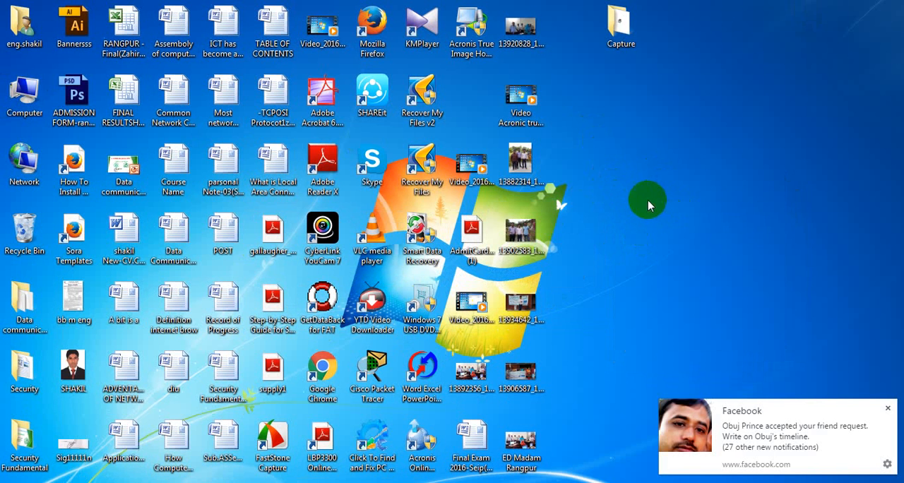
pyautogui.rightClick(638, 135)
pyautogui.click(672, 176)
pyautogui.rightClick(680, 213)
pyautogui.click(684, 254)
# Step: Return to the Computer window and open the Format dialog for Removable Disk (H:)
pyautogui.click(93, 482)
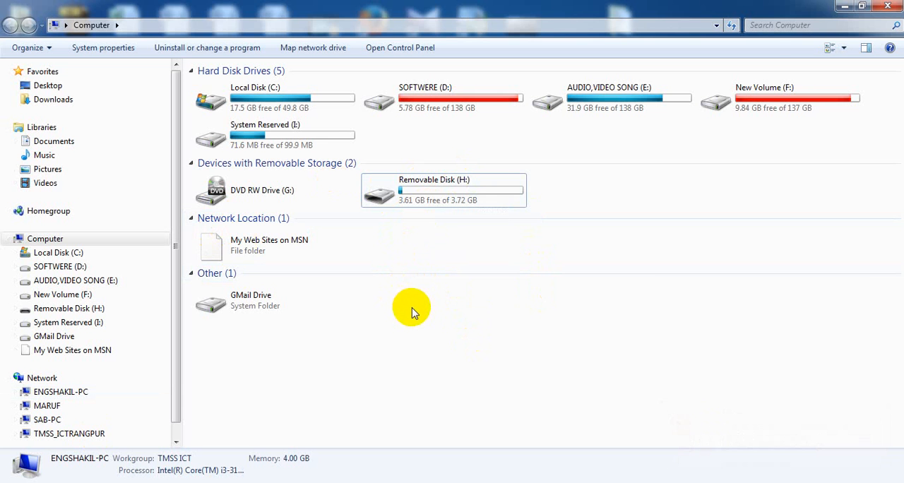
pyautogui.rightClick(383, 188)
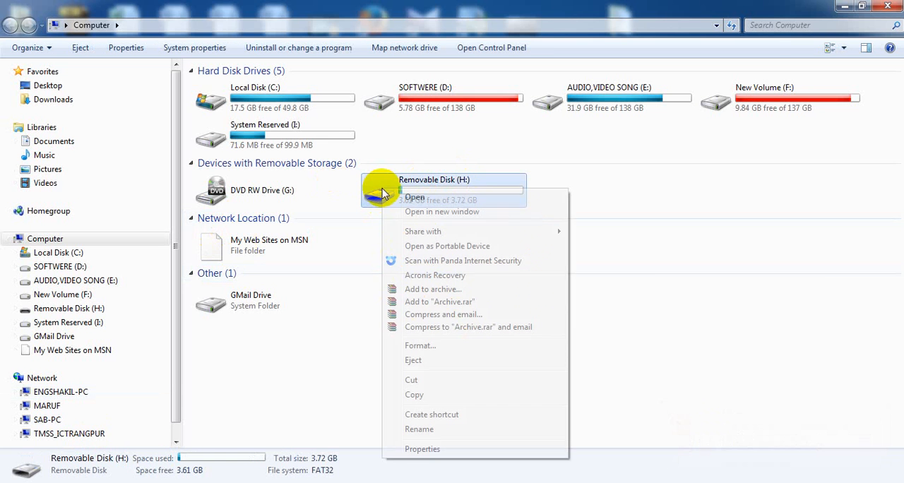
pyautogui.click(427, 344)
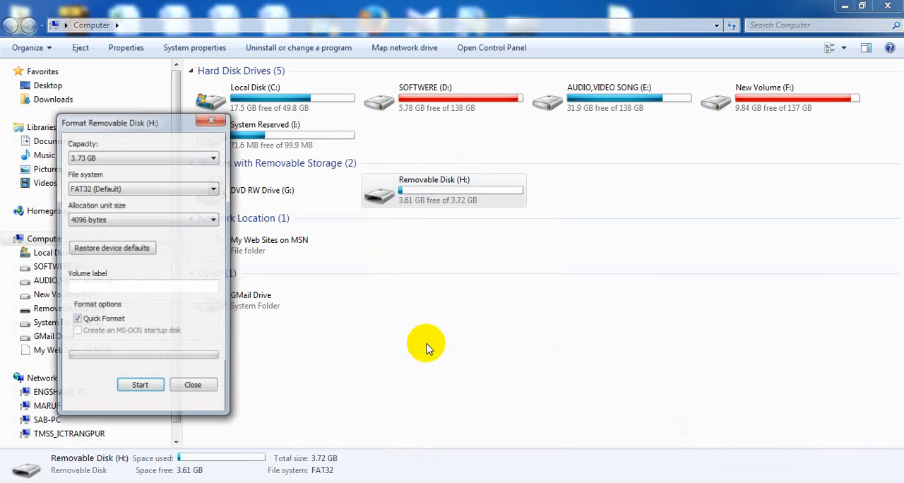
pyautogui.moveTo(134, 130); pyautogui.dragTo(371, 141)
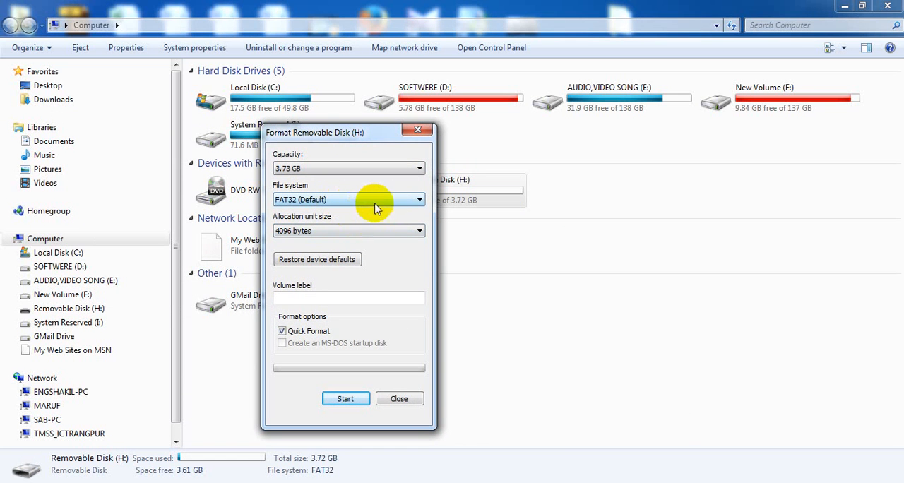
# Step: Switch the file system for Removable Disk (H:) to NTFS and back to FAT32 (Default) in the Format dialog
pyautogui.click(418, 203)
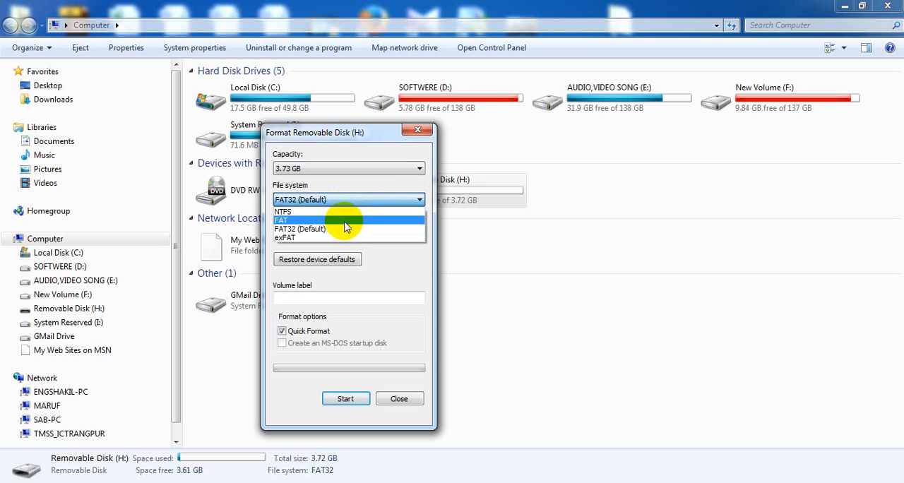
pyautogui.click(340, 209)
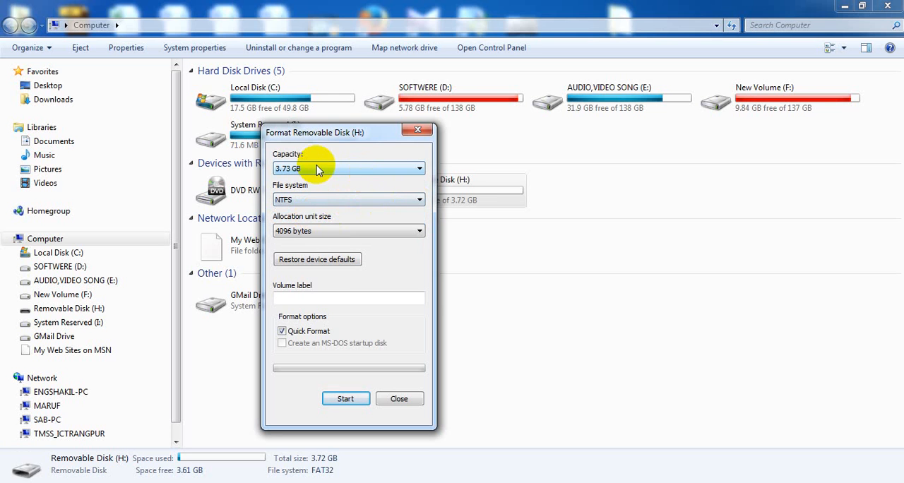
pyautogui.click(411, 201)
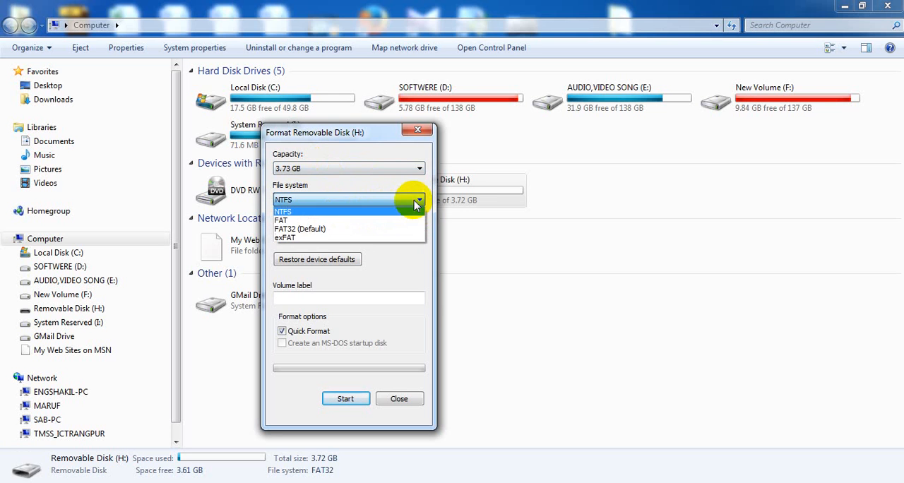
pyautogui.click(324, 229)
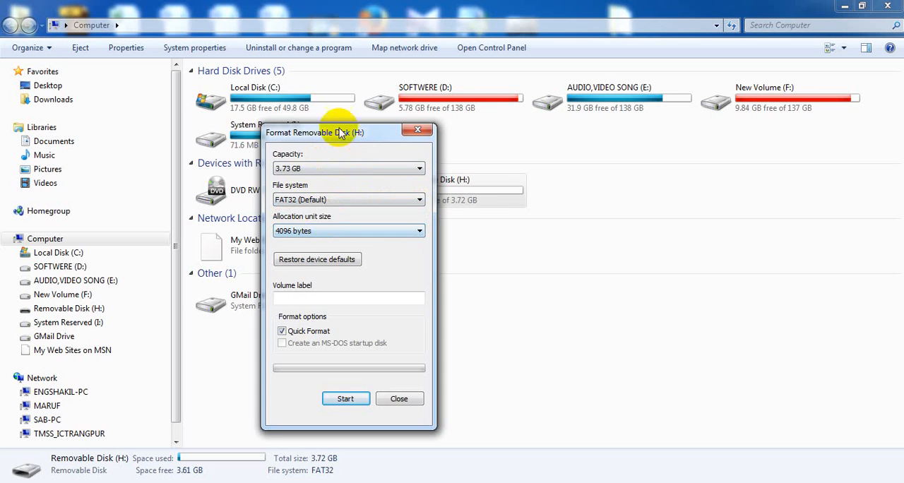
# Step: Close the Format dialog without formatting Removable Disk (H:) and close the Computer window
pyautogui.moveTo(351, 134); pyautogui.dragTo(413, 112)
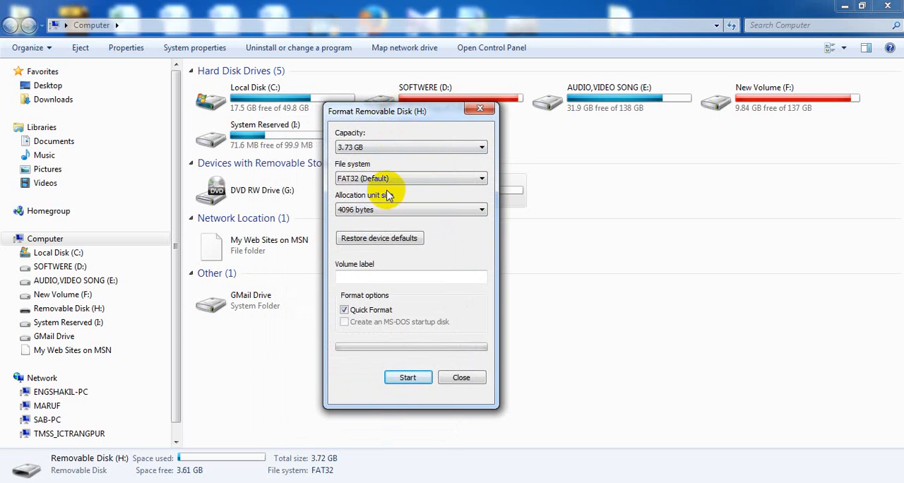
pyautogui.click(465, 379)
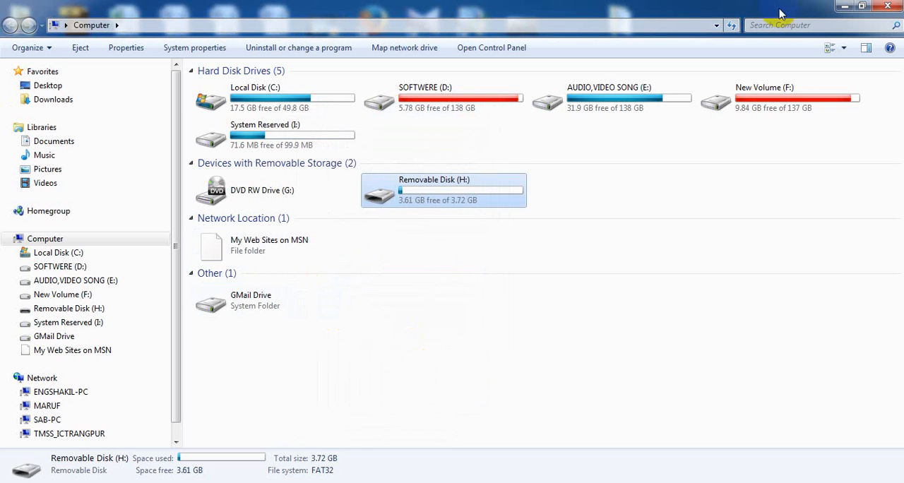
pyautogui.click(888, 6)
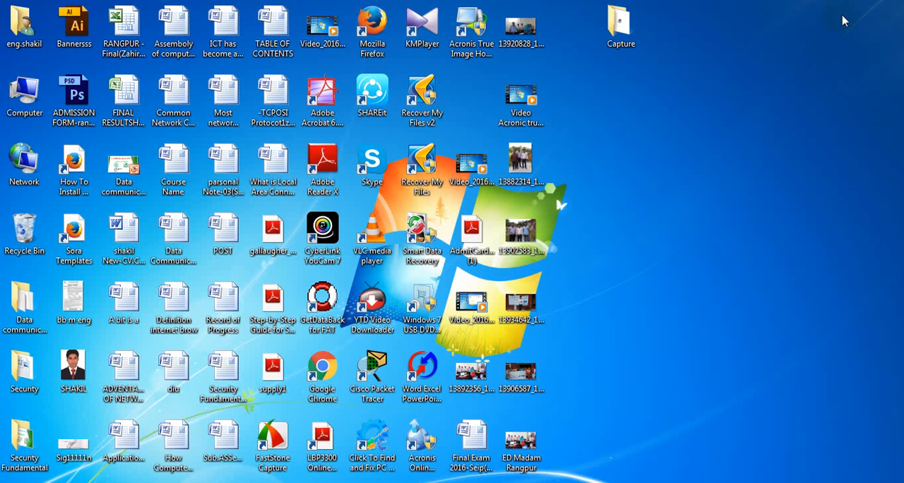
pyautogui.rightClick(686, 165)
pyautogui.click(720, 201)
pyautogui.rightClick(672, 167)
pyautogui.click(689, 205)
# Step: Try to launch Bootable Rescue Media Builder from the Acronis True Image Home tools among the installed programs
pyautogui.click(18, 481)
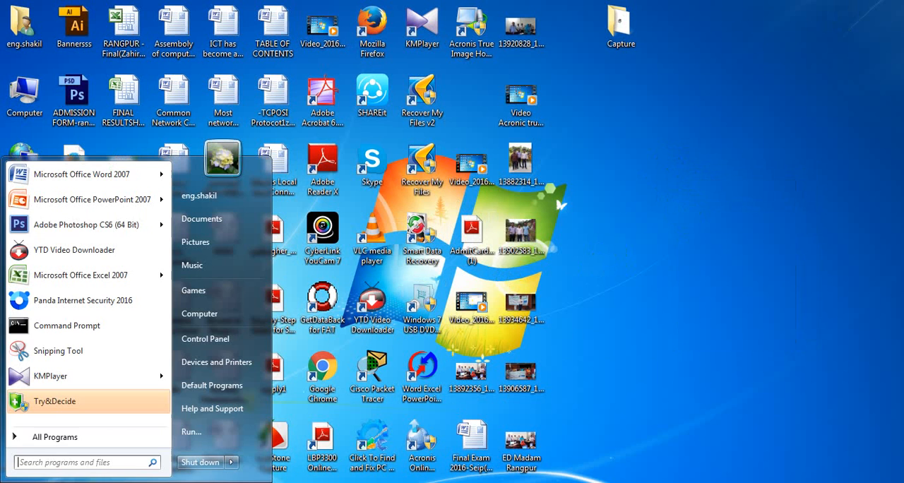
pyautogui.click(78, 438)
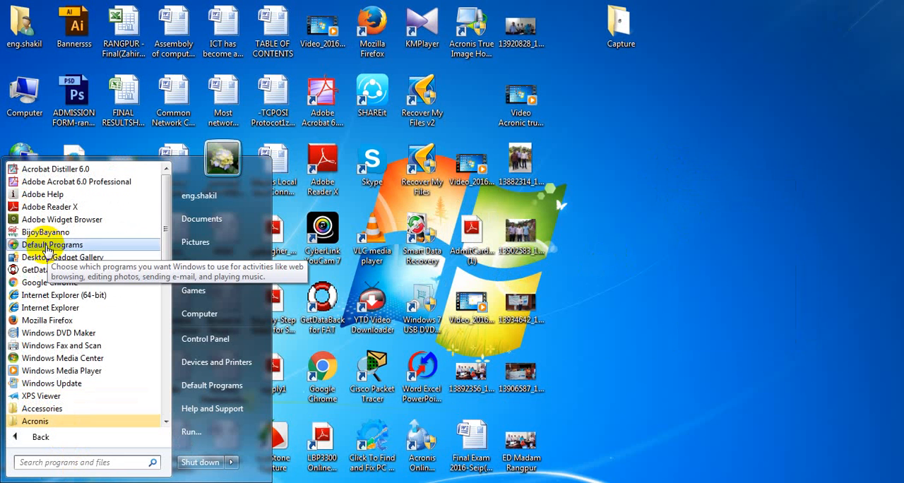
pyautogui.click(65, 424)
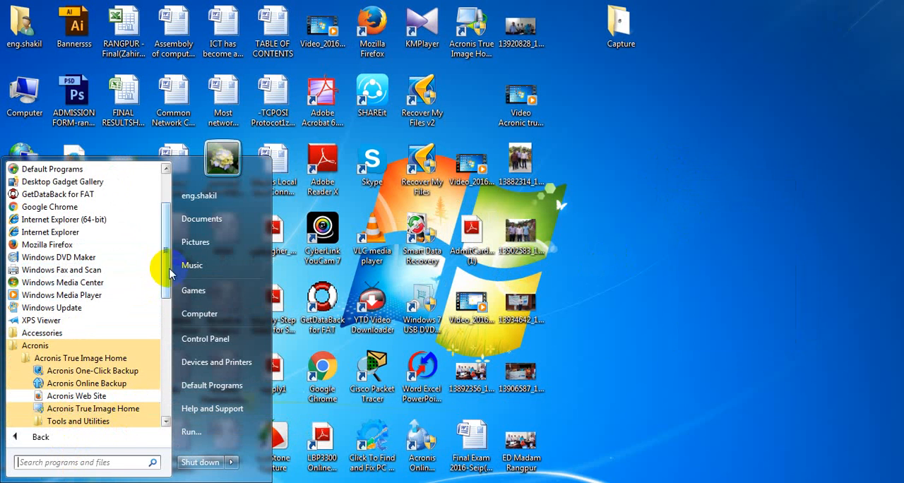
pyautogui.moveTo(163, 277); pyautogui.dragTo(163, 307)
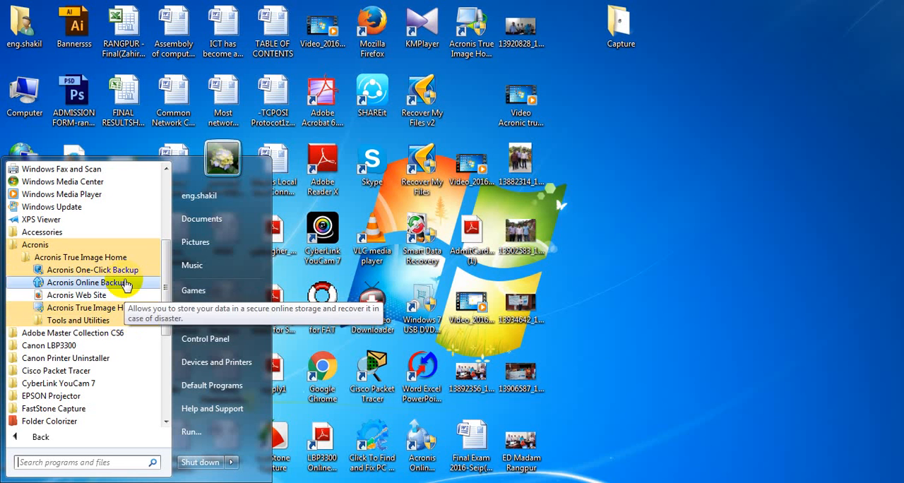
pyautogui.click(111, 322)
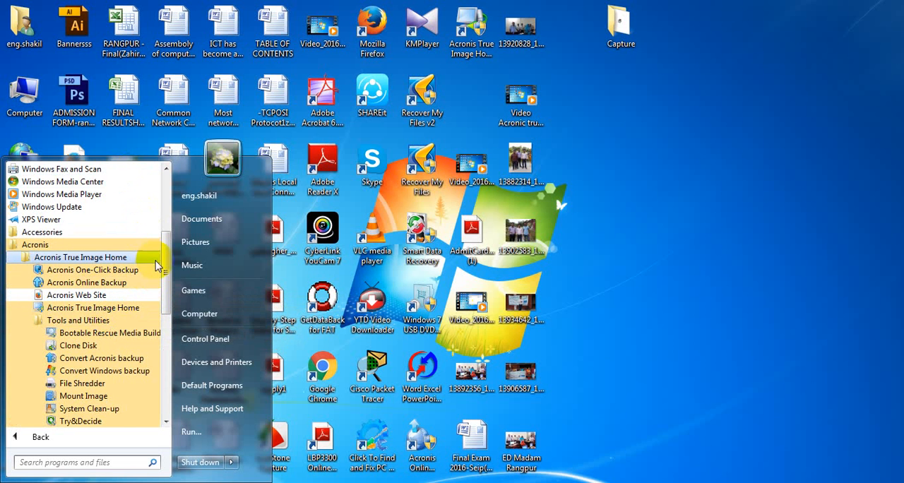
pyautogui.scroll(-2, 157, 265)
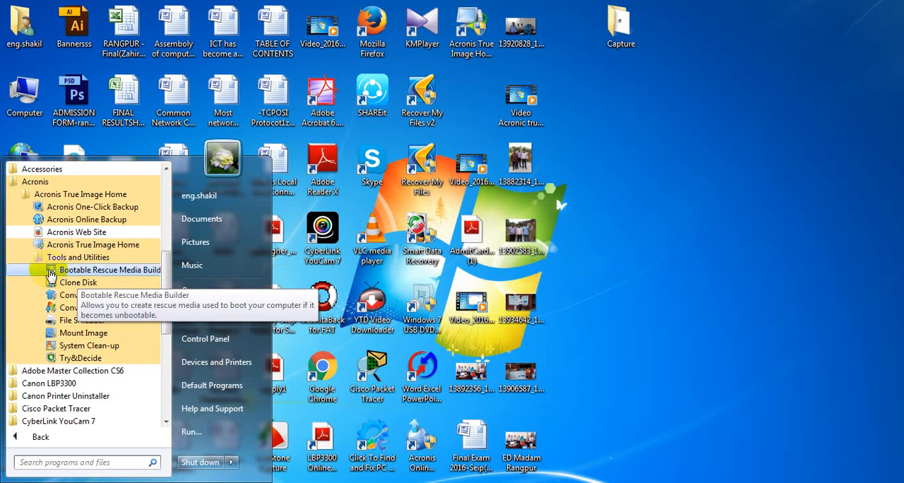
pyautogui.click(135, 278)
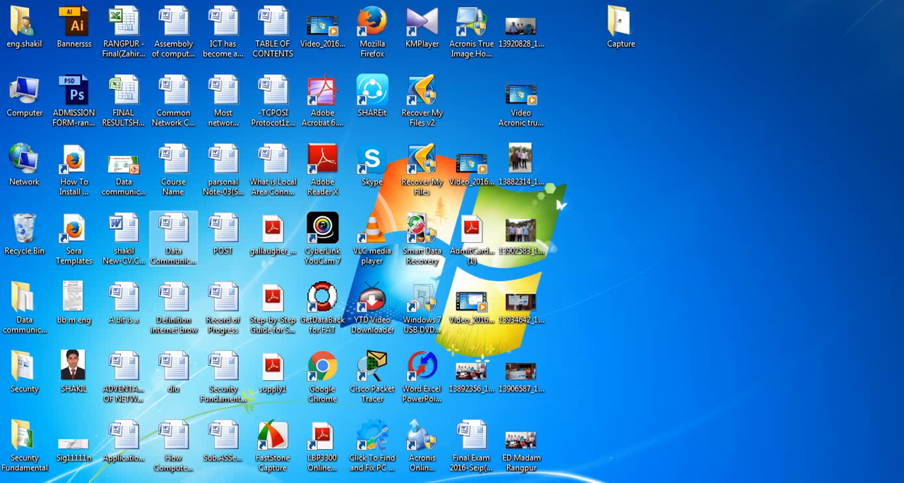
# Step: Launch Bootable Rescue Media Builder from the Tools and Utilities folder of Acronis True Image Home
pyautogui.click(16, 482)
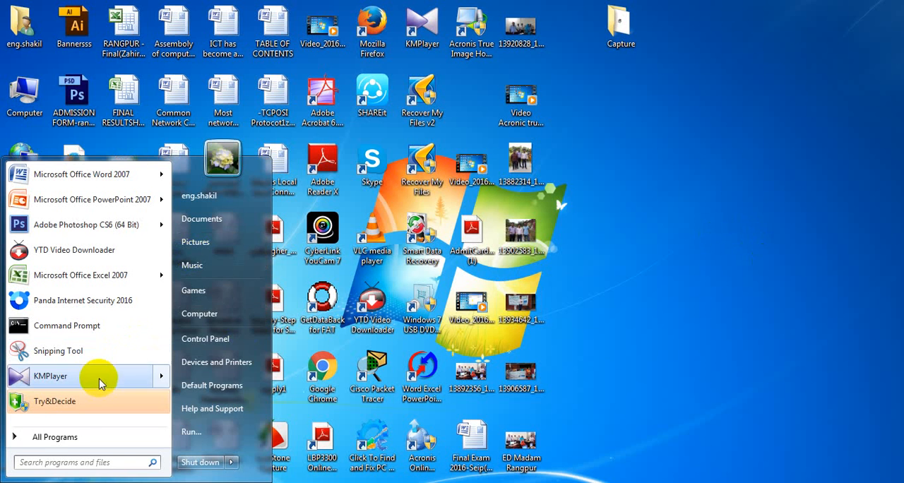
pyautogui.click(65, 438)
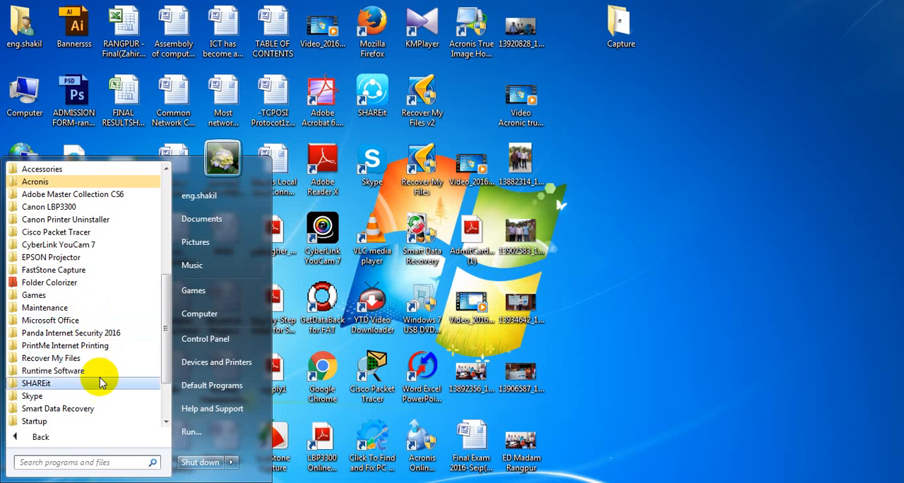
pyautogui.click(71, 181)
pyautogui.click(79, 194)
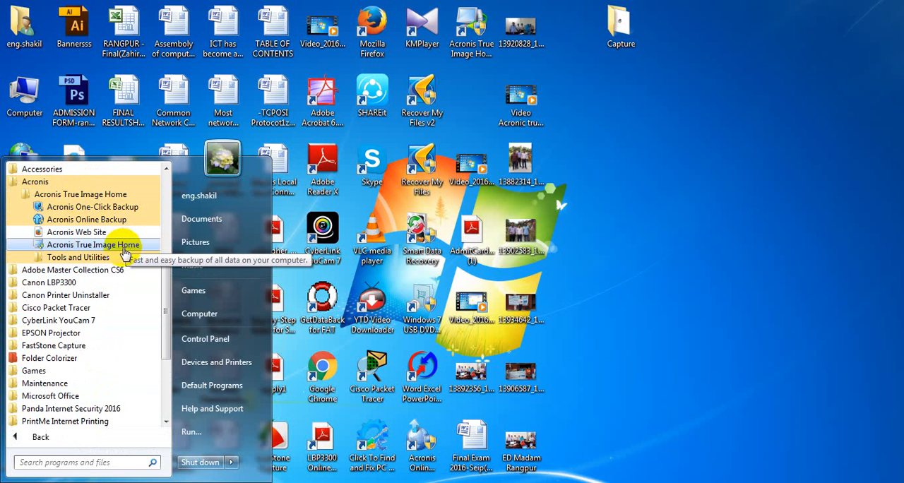
pyautogui.click(105, 258)
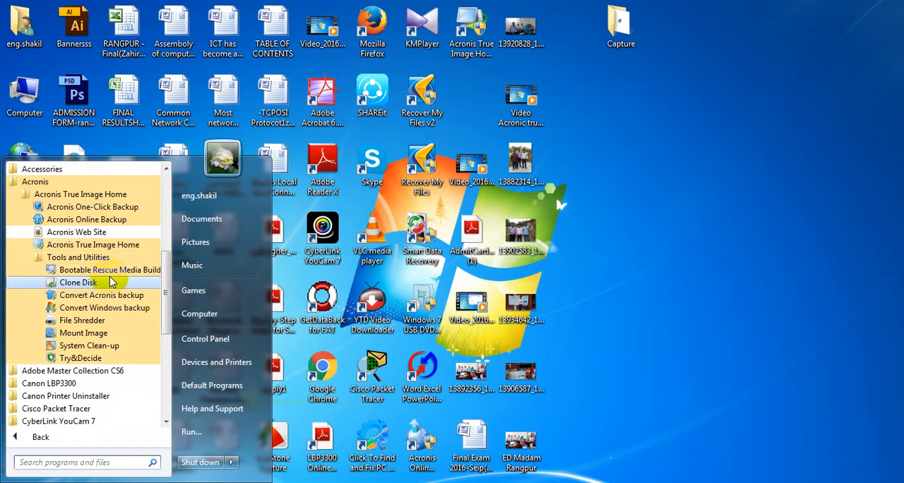
pyautogui.click(109, 270)
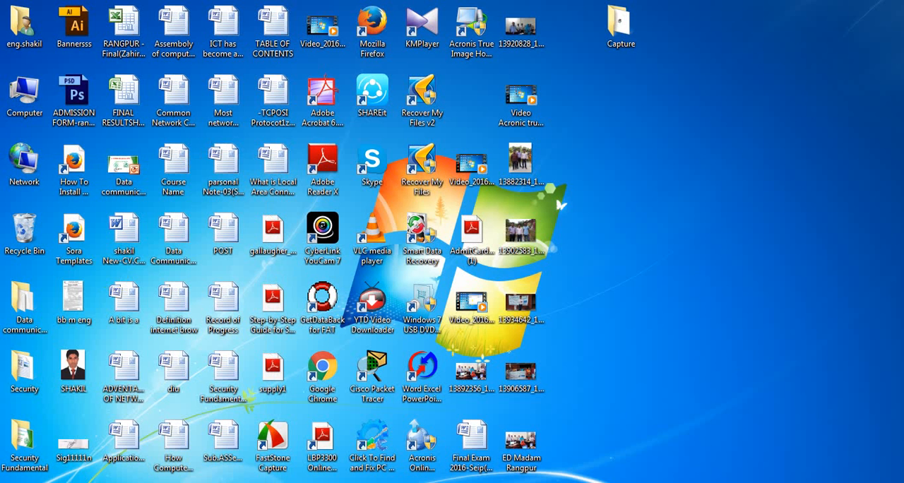
pyautogui.click(651, 269)
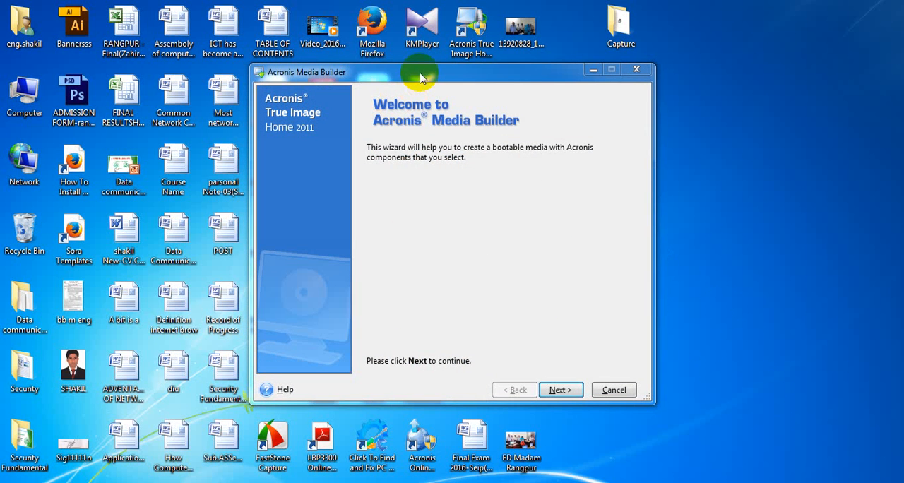
# Step: Reposition the Acronis Media Builder window and advance the wizard past the welcome page to the rescue media contents selection
pyautogui.moveTo(424, 71); pyautogui.dragTo(448, 63)
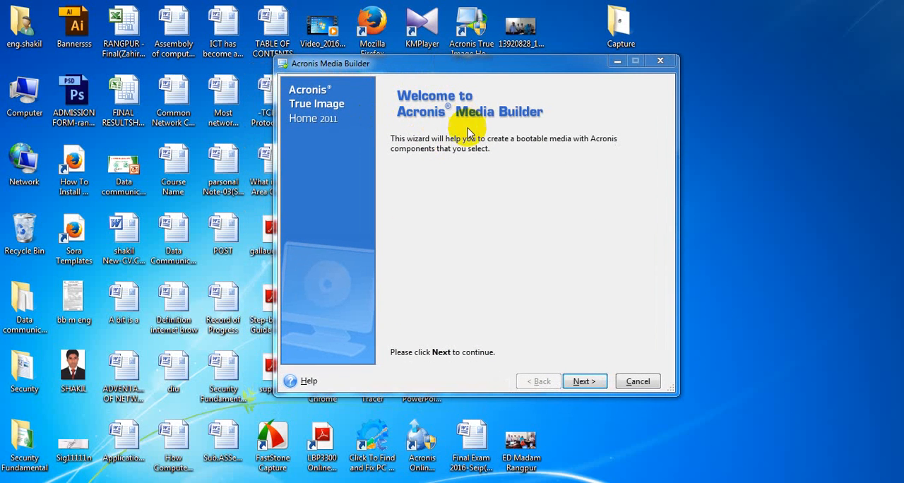
pyautogui.click(340, 151)
pyautogui.moveTo(545, 63); pyautogui.dragTo(558, 41)
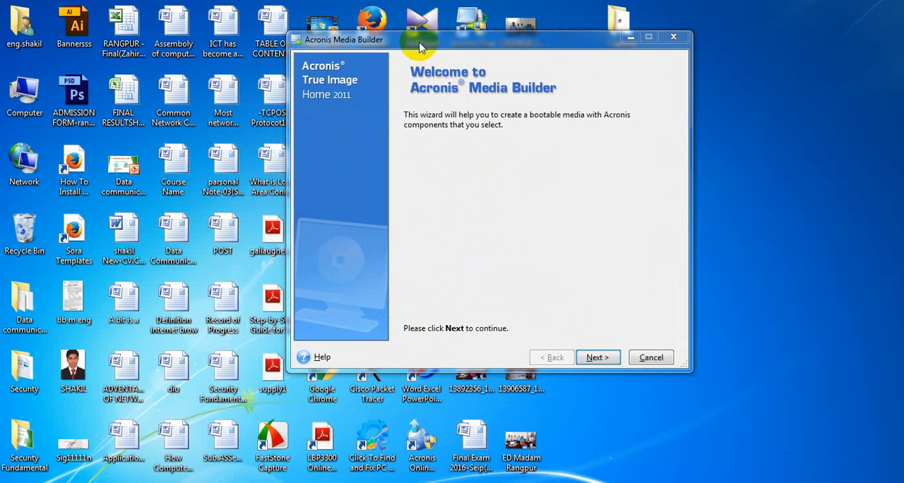
pyautogui.moveTo(419, 45); pyautogui.dragTo(417, 30)
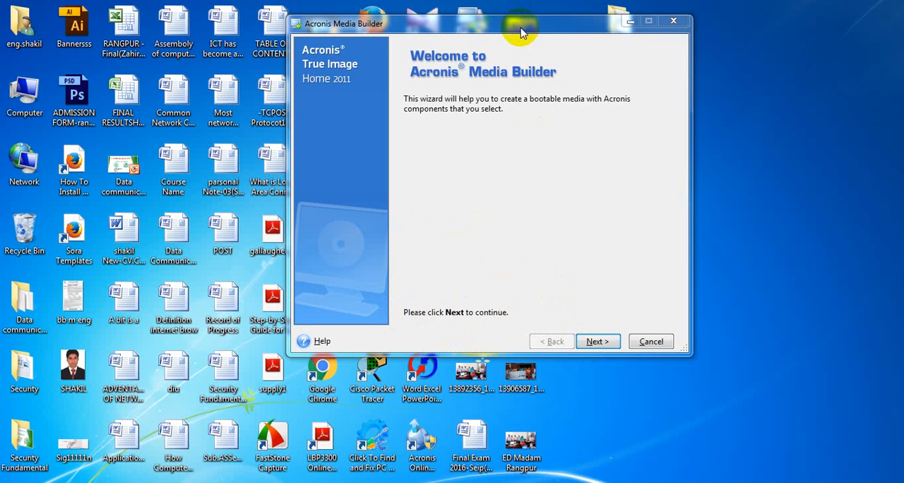
pyautogui.moveTo(521, 28); pyautogui.dragTo(539, 26)
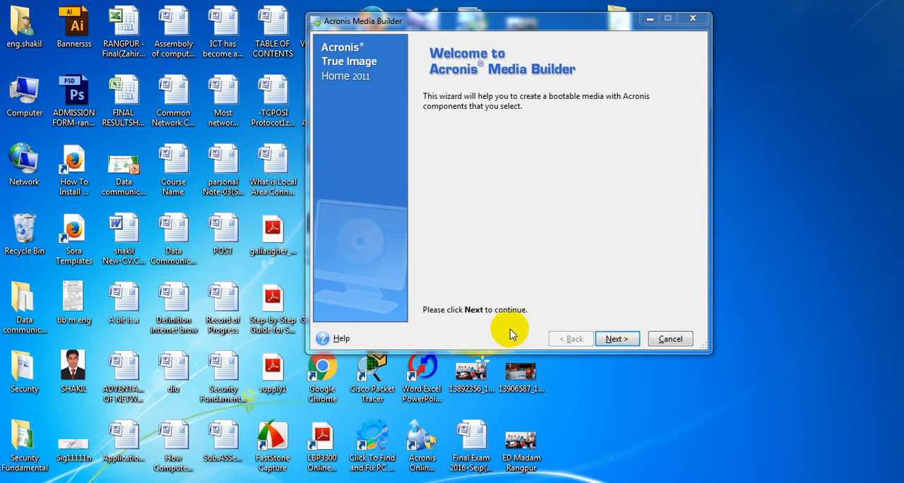
pyautogui.click(616, 340)
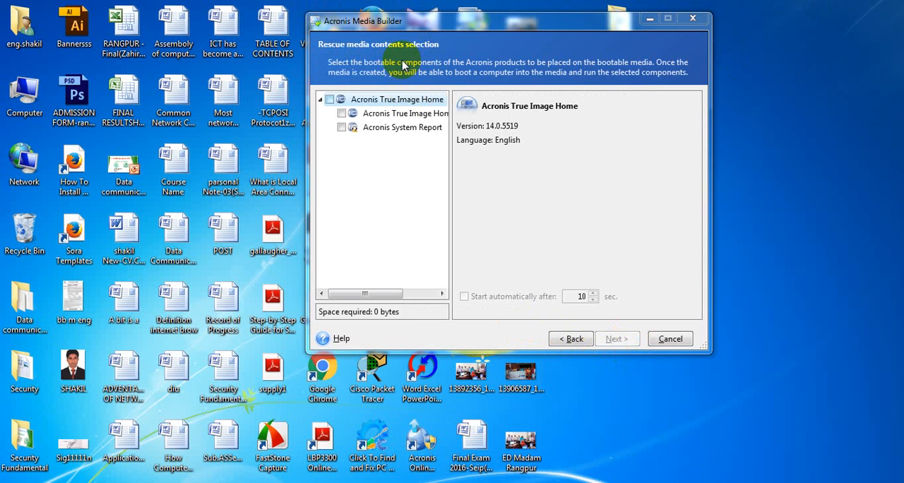
# Step: Include only the Acronis True Image Home component on the rescue media, leaving out Acronis System Report, and continue to the bootable media options
pyautogui.click(333, 101)
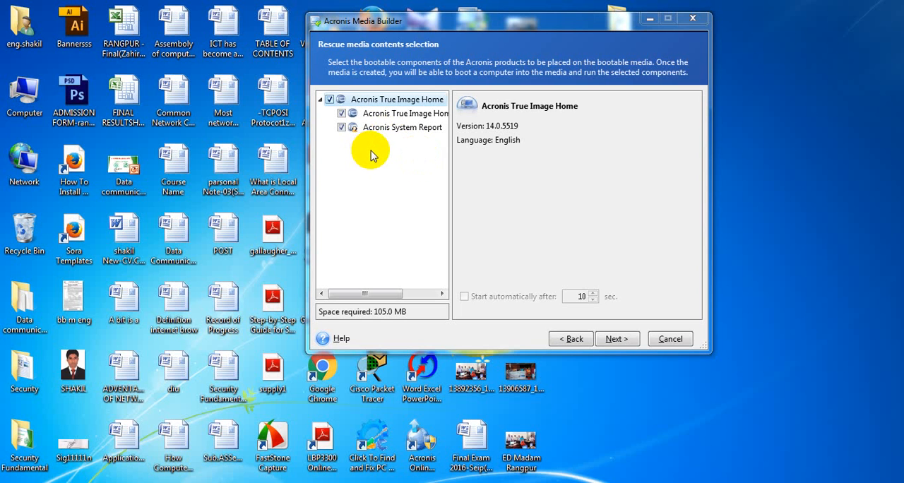
pyautogui.click(342, 128)
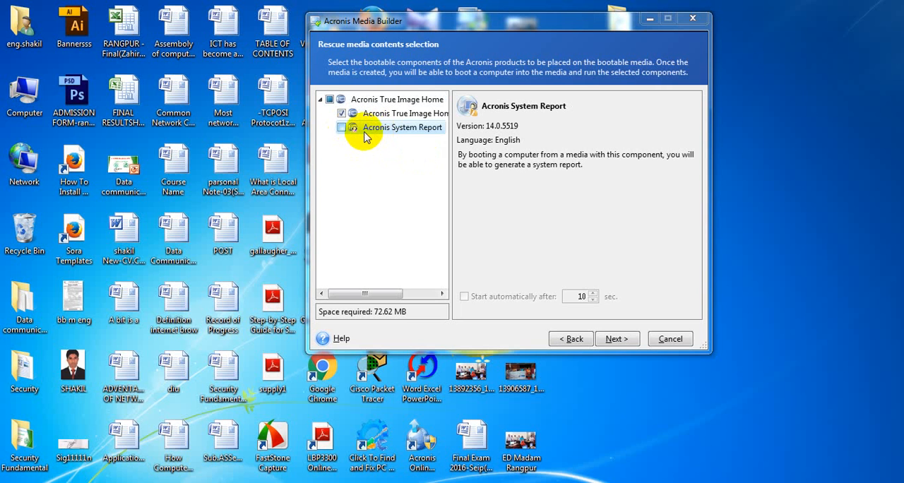
pyautogui.click(825, 482)
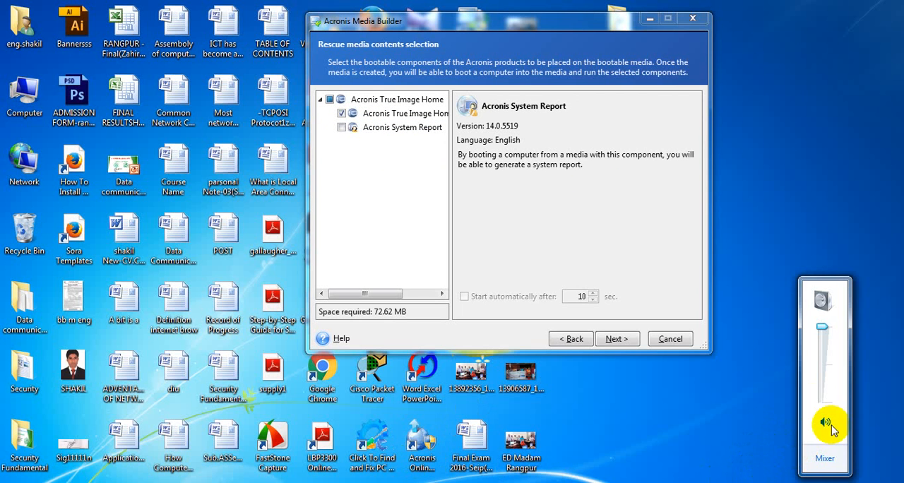
pyautogui.click(757, 410)
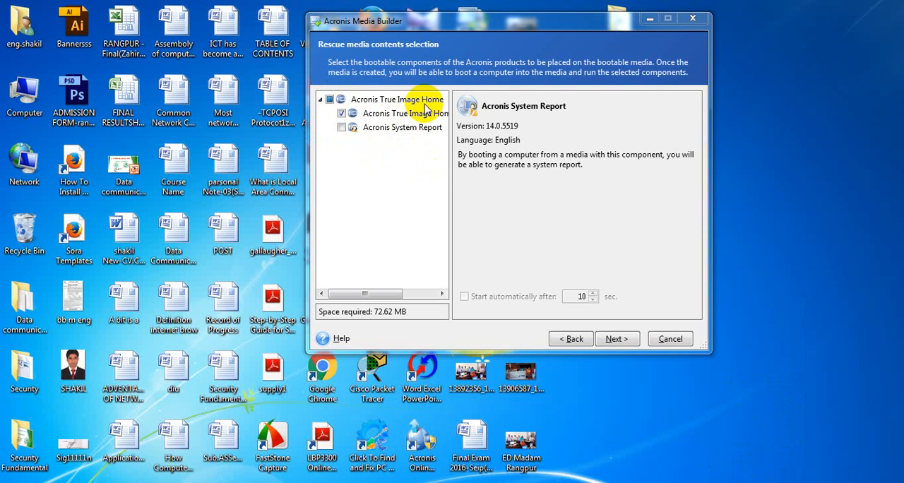
pyautogui.click(615, 340)
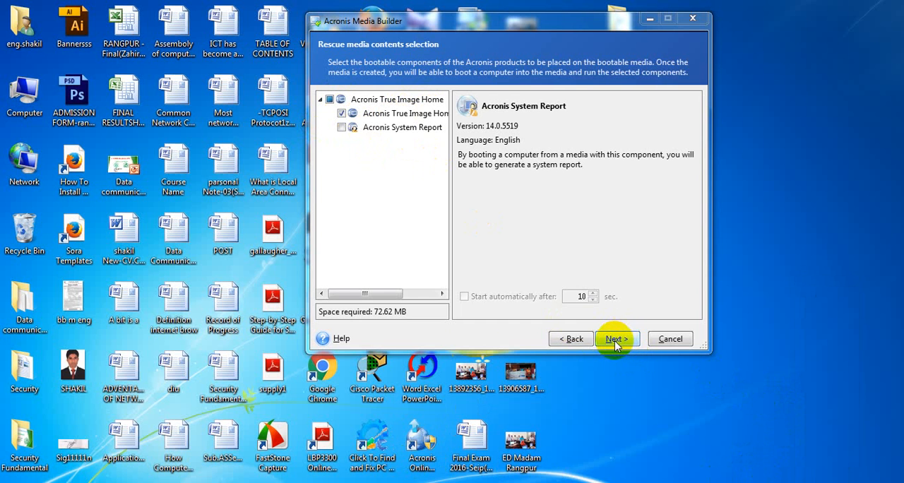
pyautogui.moveTo(535, 22); pyautogui.dragTo(550, 17)
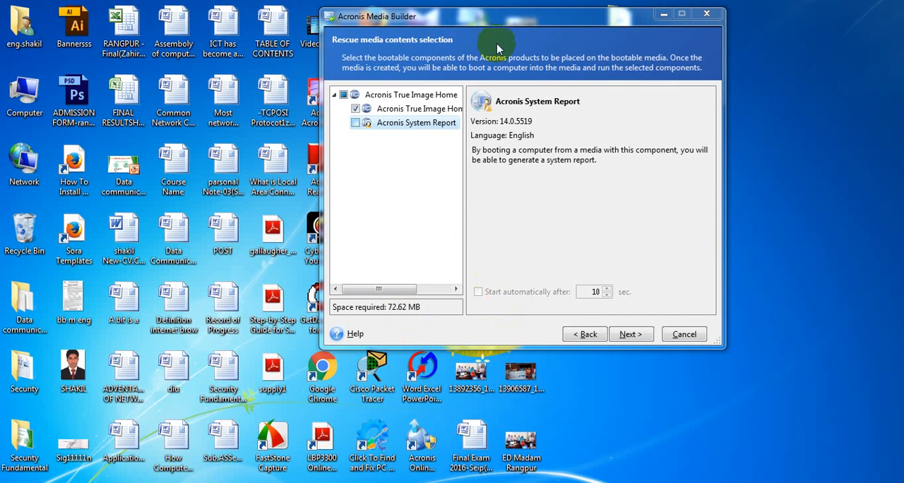
pyautogui.moveTo(534, 23)
pyautogui.mouseDown()
pyautogui.moveTo(558, 66)
pyautogui.moveTo(571, 12)
pyautogui.moveTo(547, 37)
pyautogui.moveTo(566, 12)
pyautogui.moveTo(547, 23)
pyautogui.mouseUp()
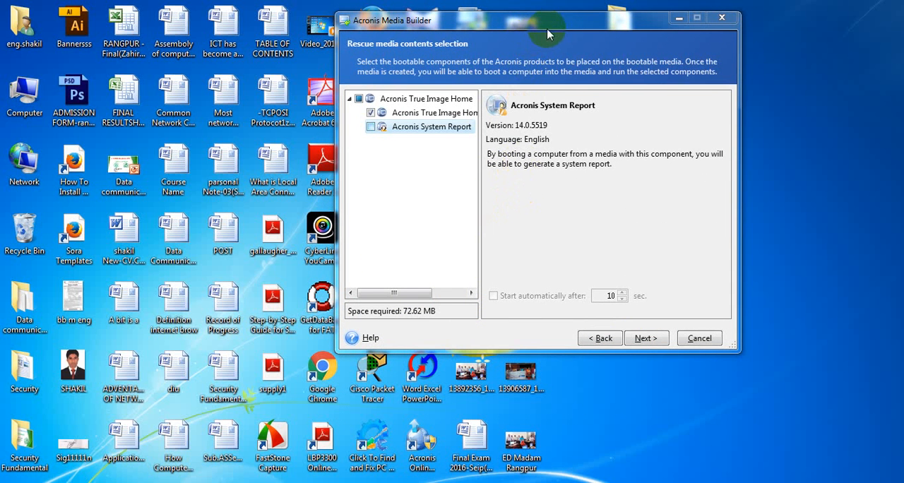
pyautogui.moveTo(548, 31); pyautogui.dragTo(562, 29)
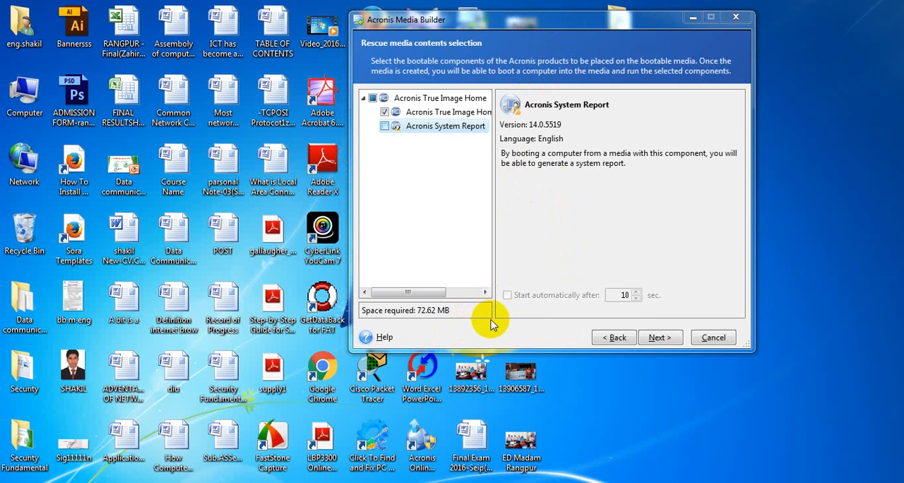
pyautogui.click(657, 338)
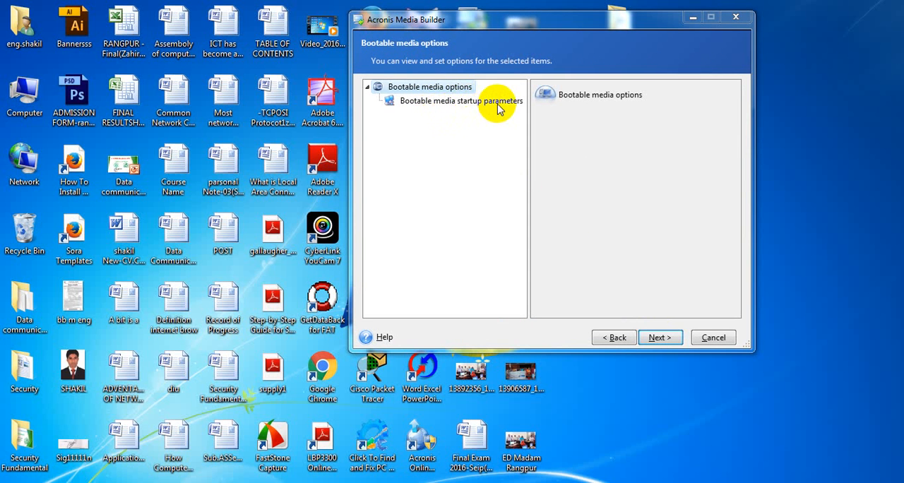
# Step: View the bootable media startup parameters, leave the command-line parameters empty, and continue to the bootable media type selection
pyautogui.click(408, 106)
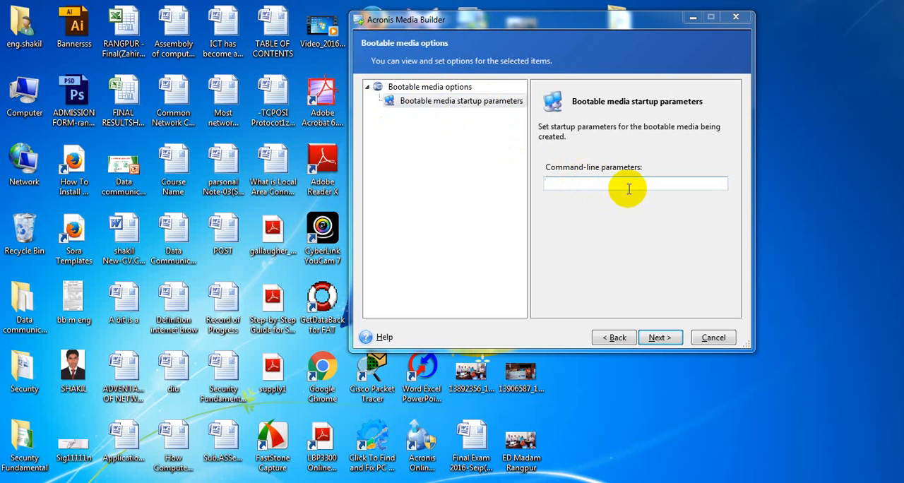
pyautogui.click(439, 92)
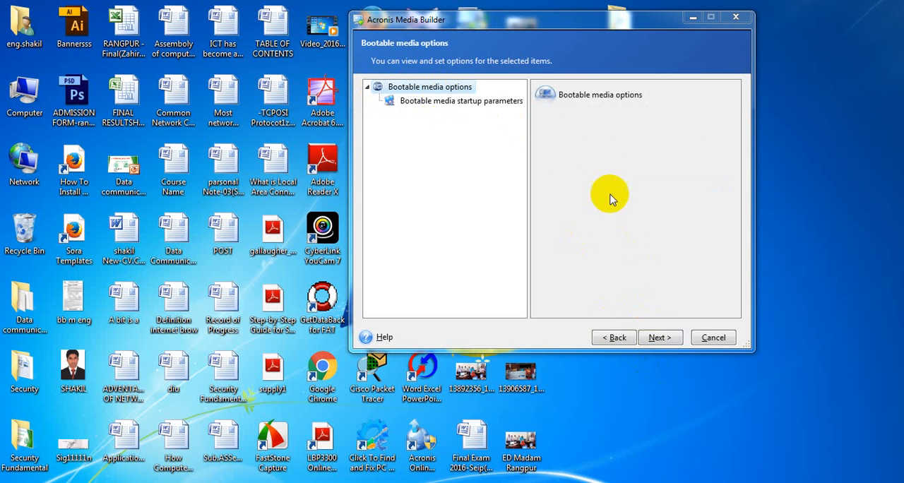
pyautogui.click(668, 339)
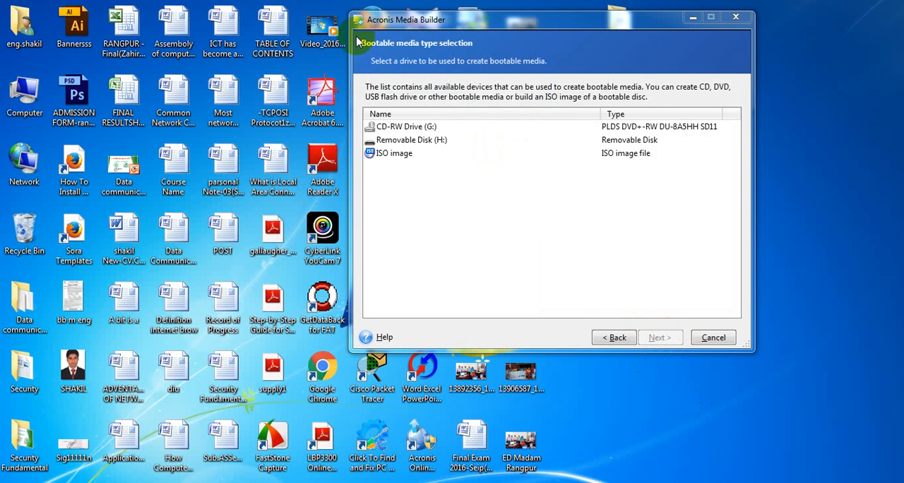
pyautogui.moveTo(439, 26); pyautogui.dragTo(447, 17)
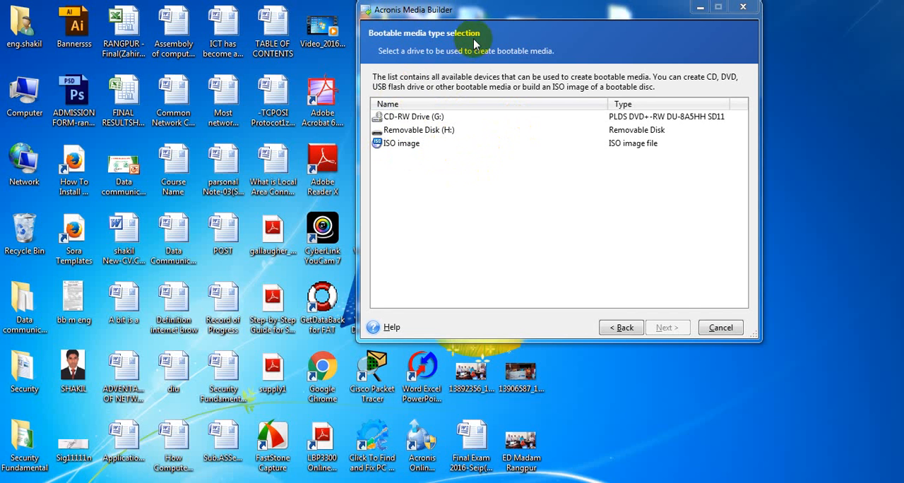
pyautogui.moveTo(475, 21); pyautogui.dragTo(424, 15)
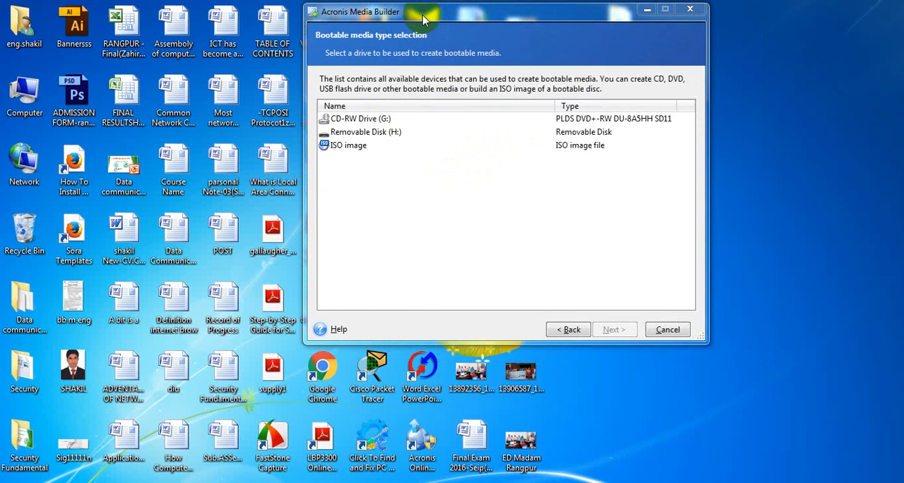
pyautogui.moveTo(424, 20); pyautogui.dragTo(450, 30)
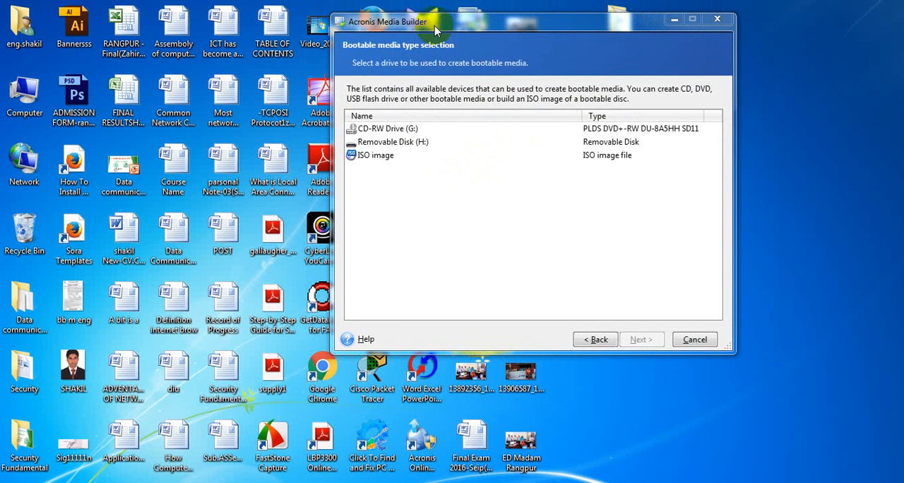
pyautogui.moveTo(435, 28); pyautogui.dragTo(431, 22)
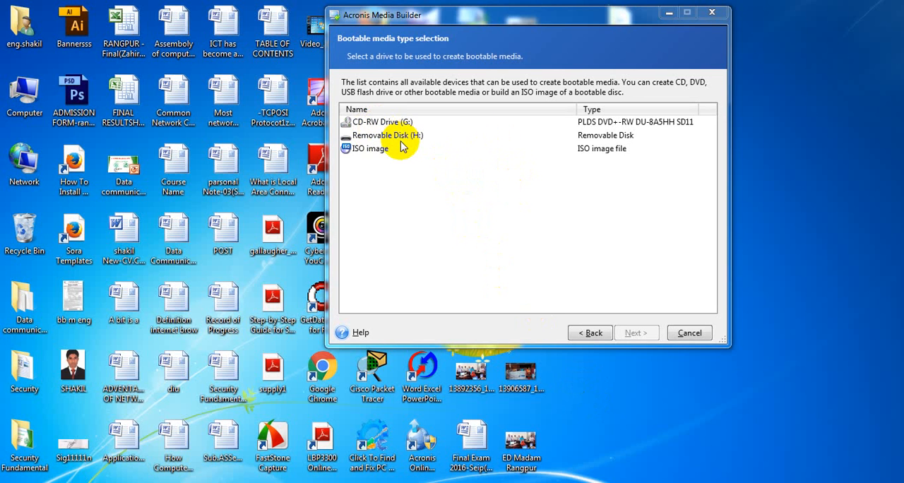
# Step: Choose Removable Disk (H:) as the drive for the bootable media and continue to the summary of operations
pyautogui.click(378, 121)
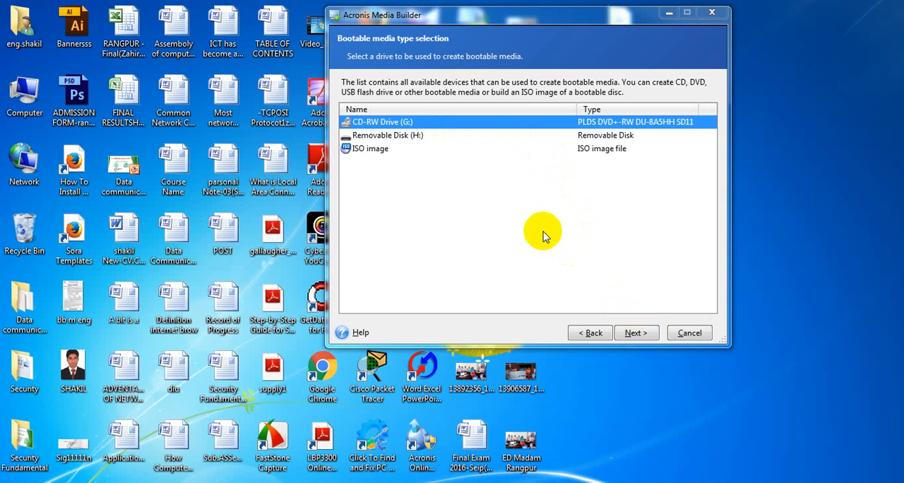
pyautogui.click(391, 136)
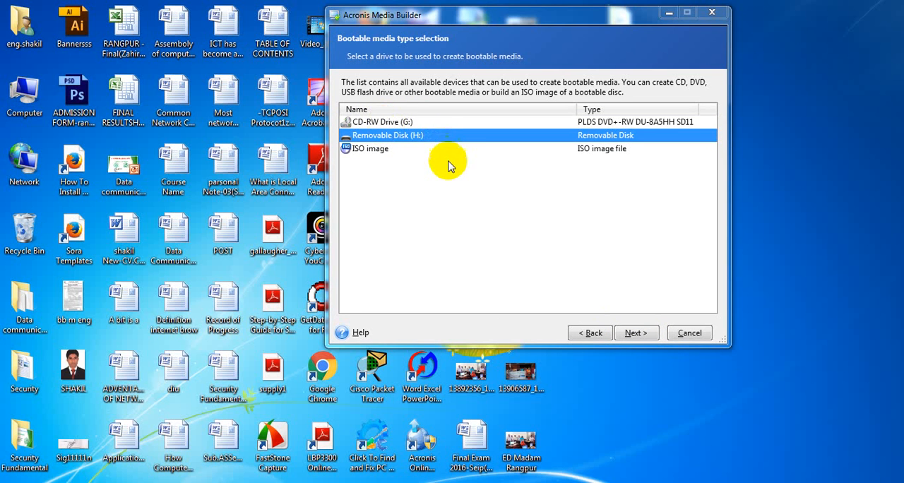
pyautogui.click(405, 123)
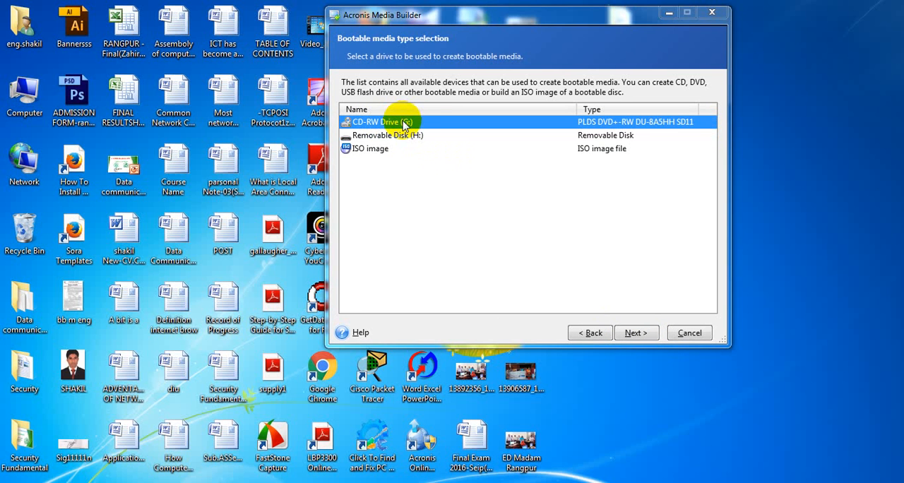
pyautogui.click(411, 137)
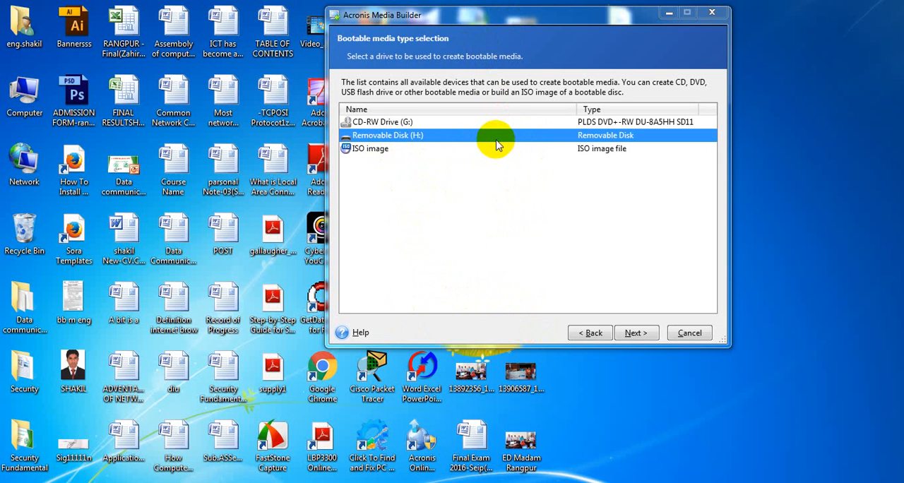
pyautogui.click(447, 124)
pyautogui.click(434, 137)
pyautogui.click(416, 150)
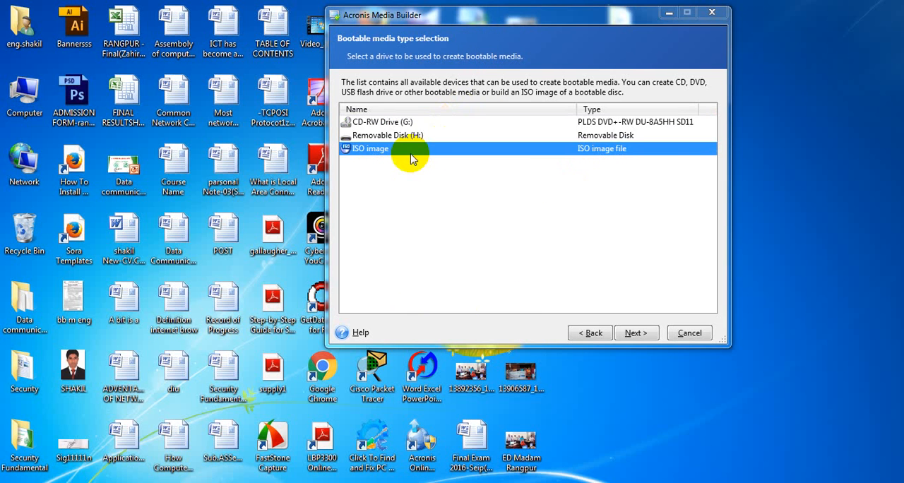
pyautogui.click(416, 138)
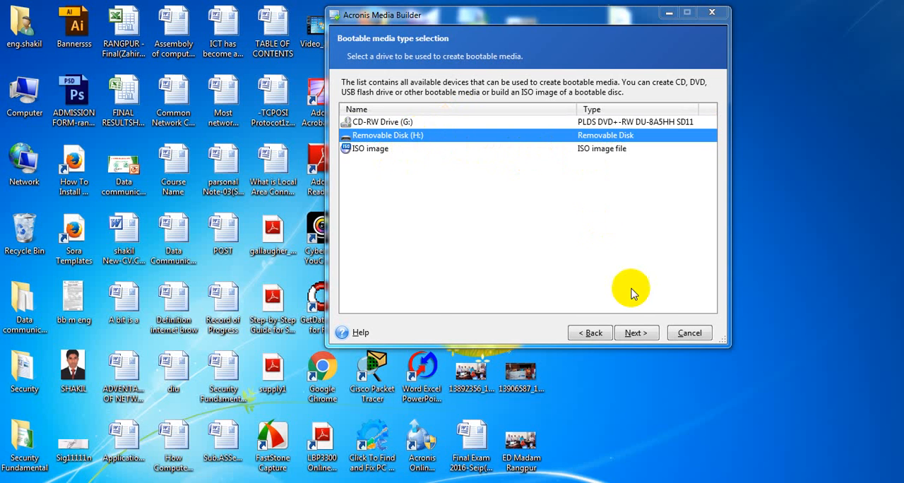
pyautogui.click(636, 334)
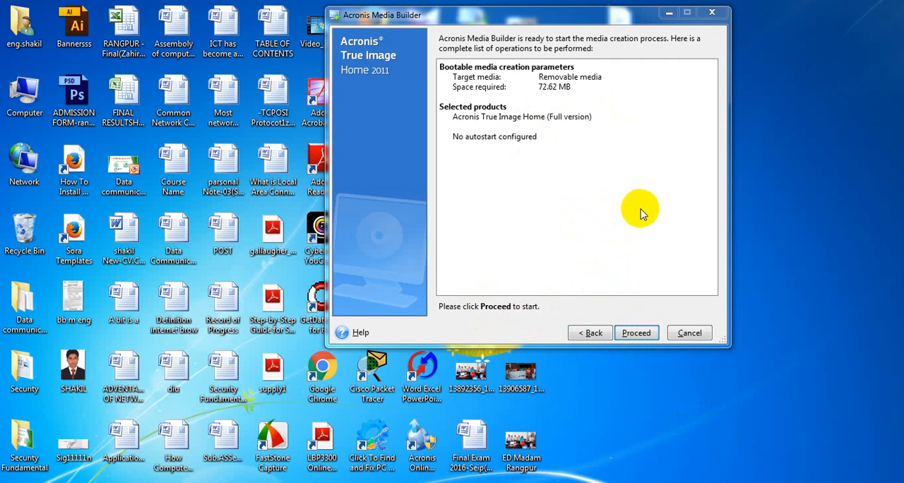
# Step: Start creating the bootable media on the removable disk and dismiss the completion notice to finish the wizard
pyautogui.click(637, 335)
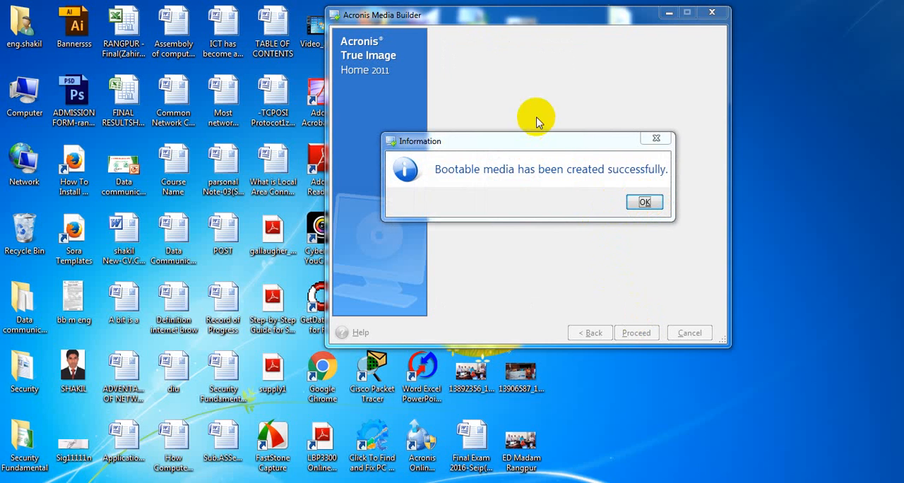
pyautogui.moveTo(501, 149); pyautogui.dragTo(510, 131)
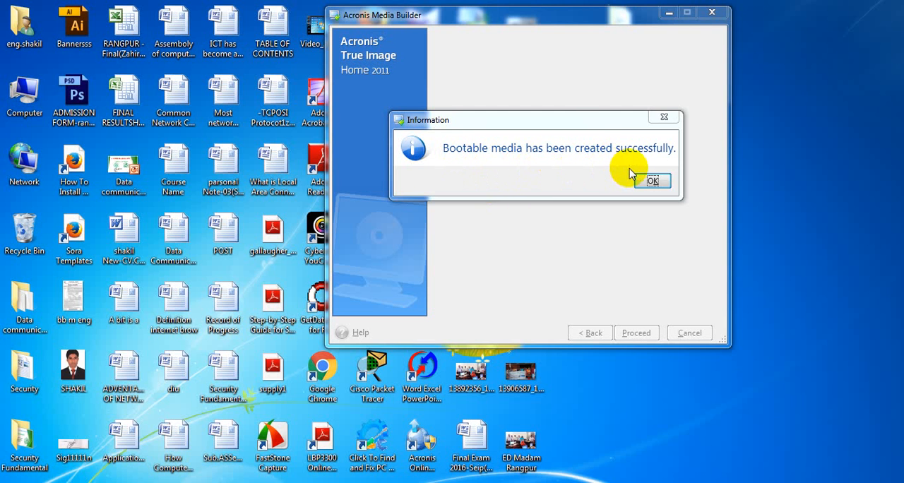
pyautogui.moveTo(571, 126); pyautogui.dragTo(570, 115)
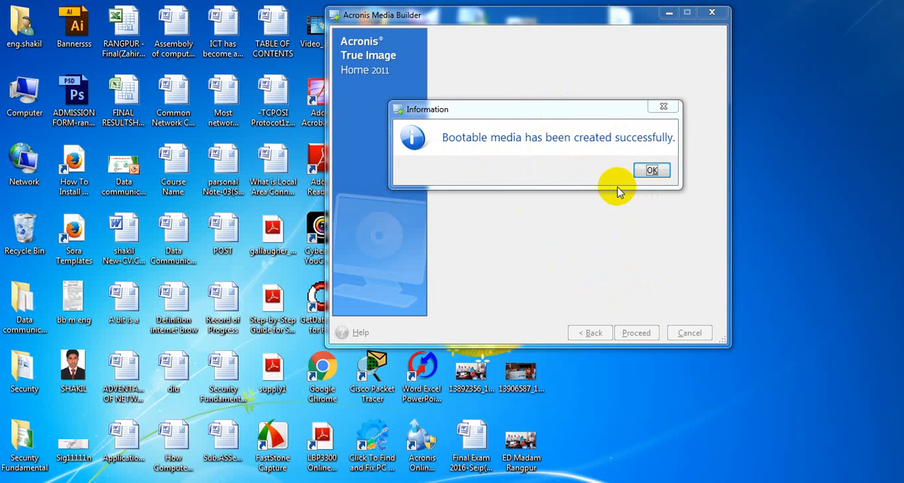
pyautogui.click(651, 174)
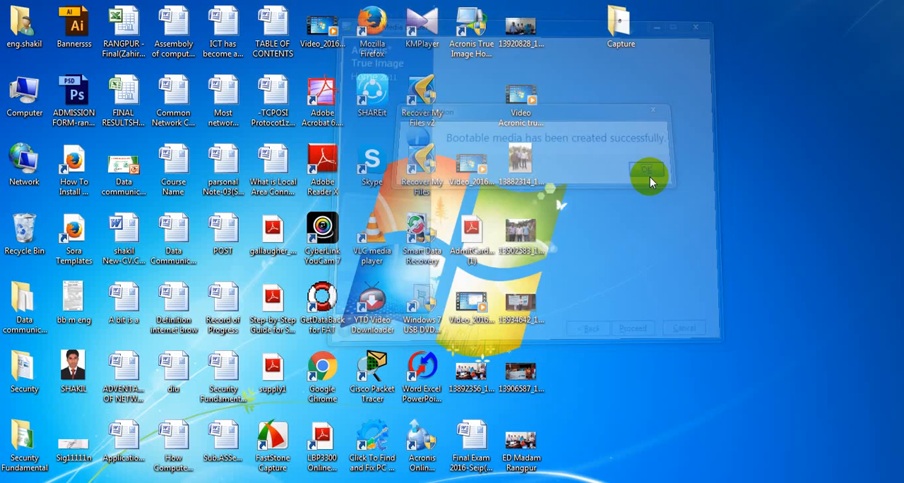